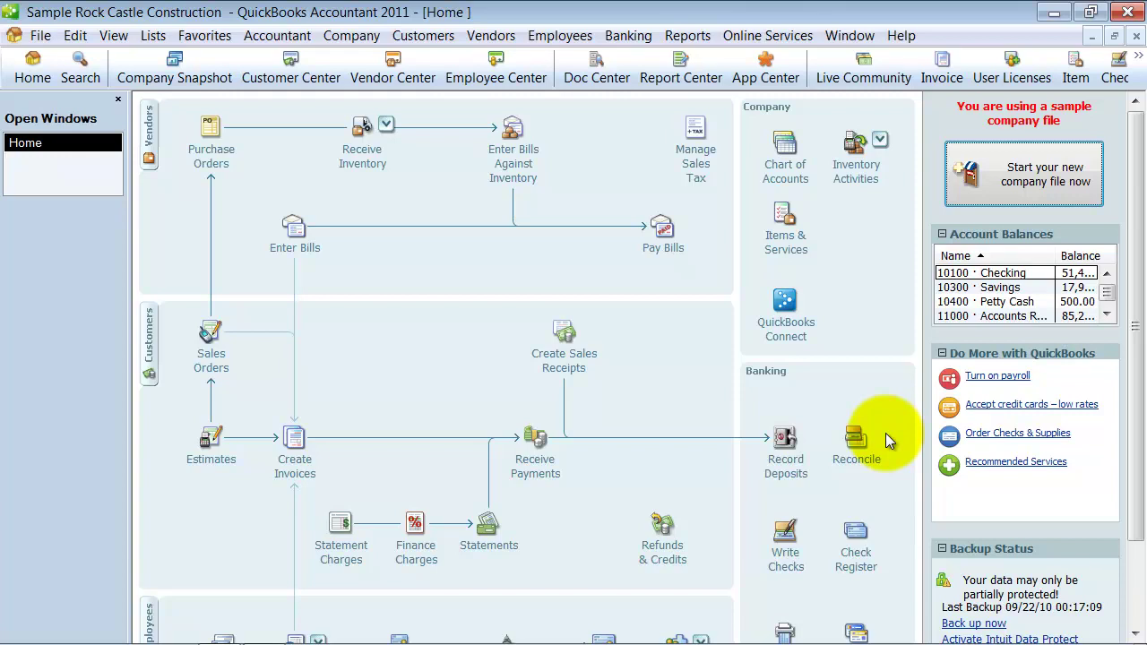
Check the first customer's Residential type in the customer record's Additional Info tab, with Reports showing.
{"action": "left_click", "coordinate": [291, 70]}
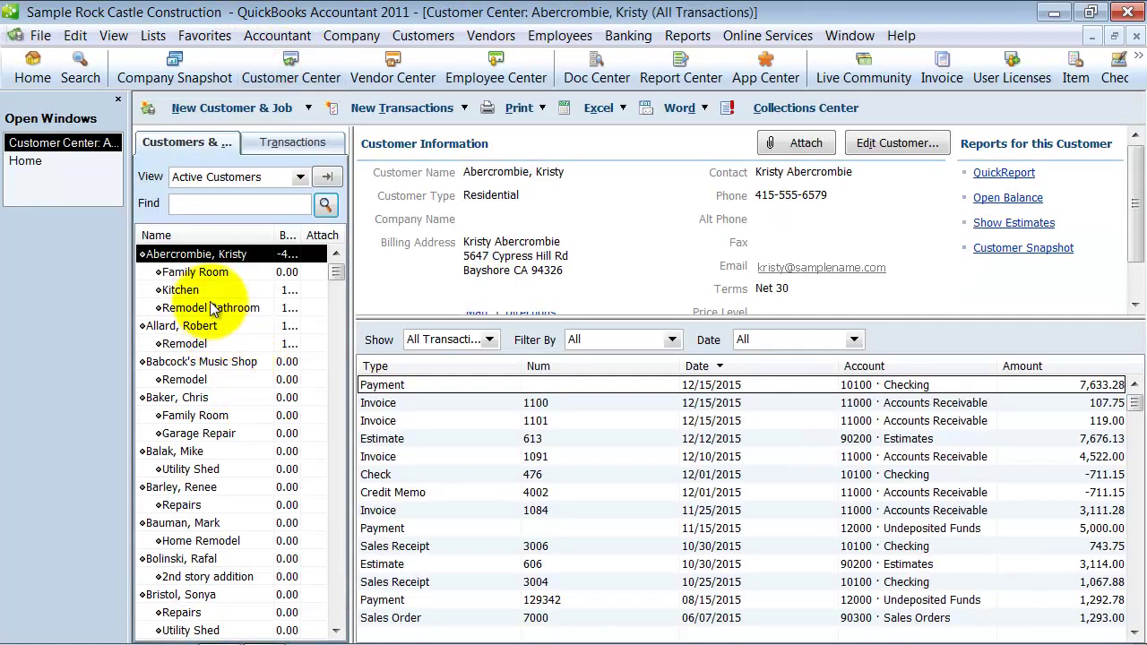
{"action": "double_click", "coordinate": [193, 255]}
{"action": "left_click", "coordinate": [275, 168]}
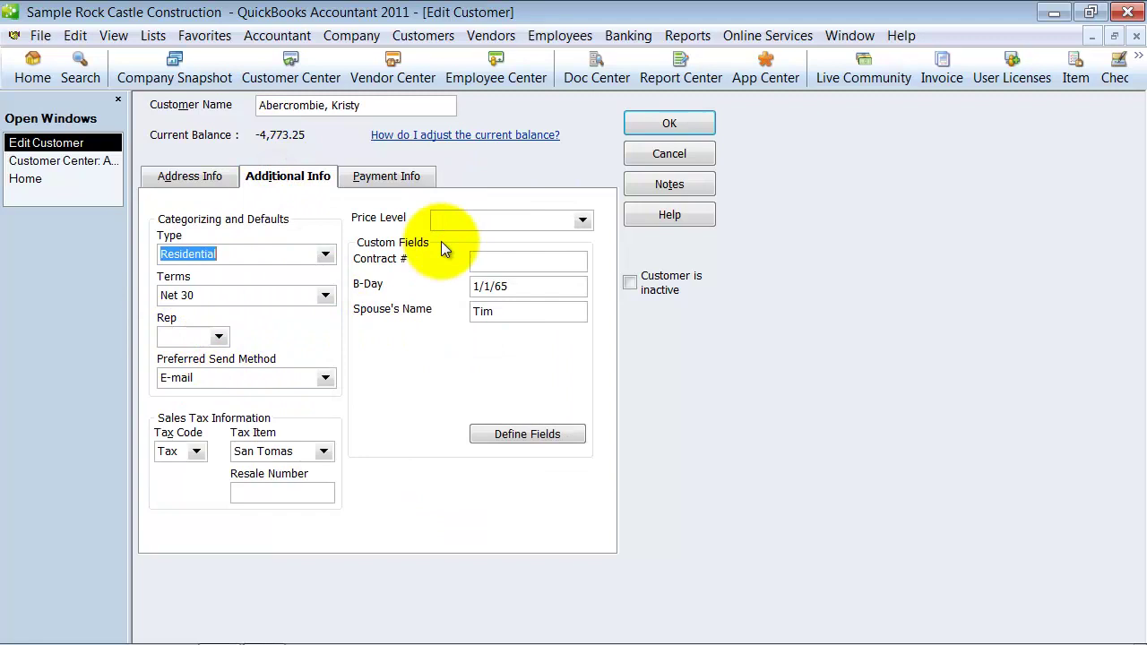
{"action": "left_click", "coordinate": [663, 156]}
{"action": "double_click", "coordinate": [171, 256]}
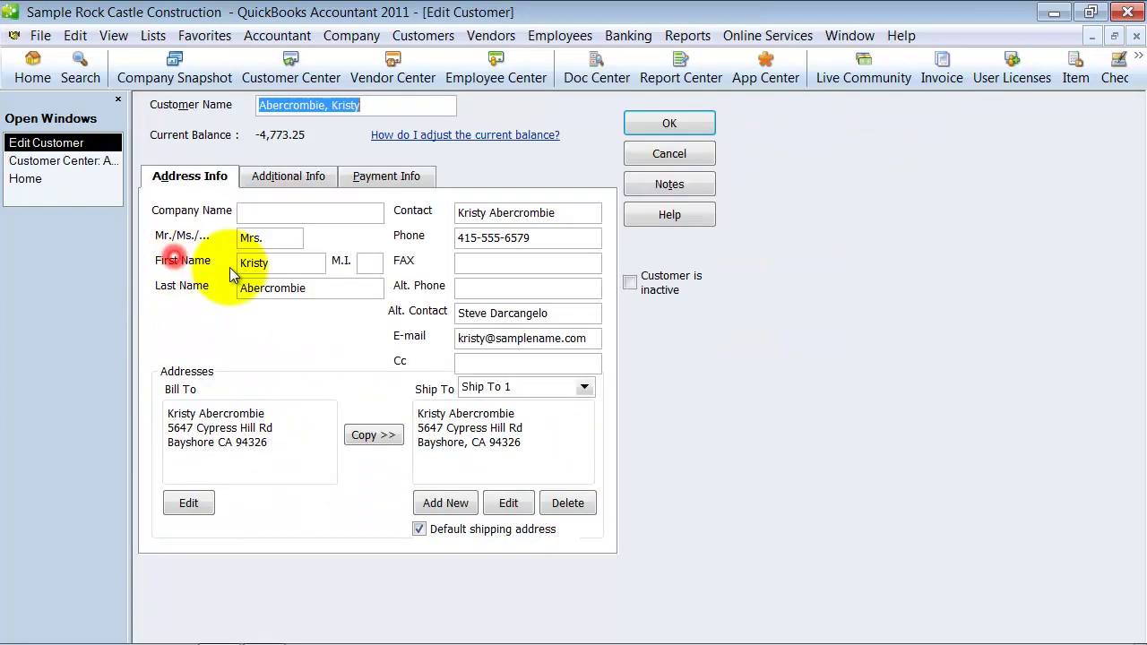
{"action": "left_click", "coordinate": [297, 174]}
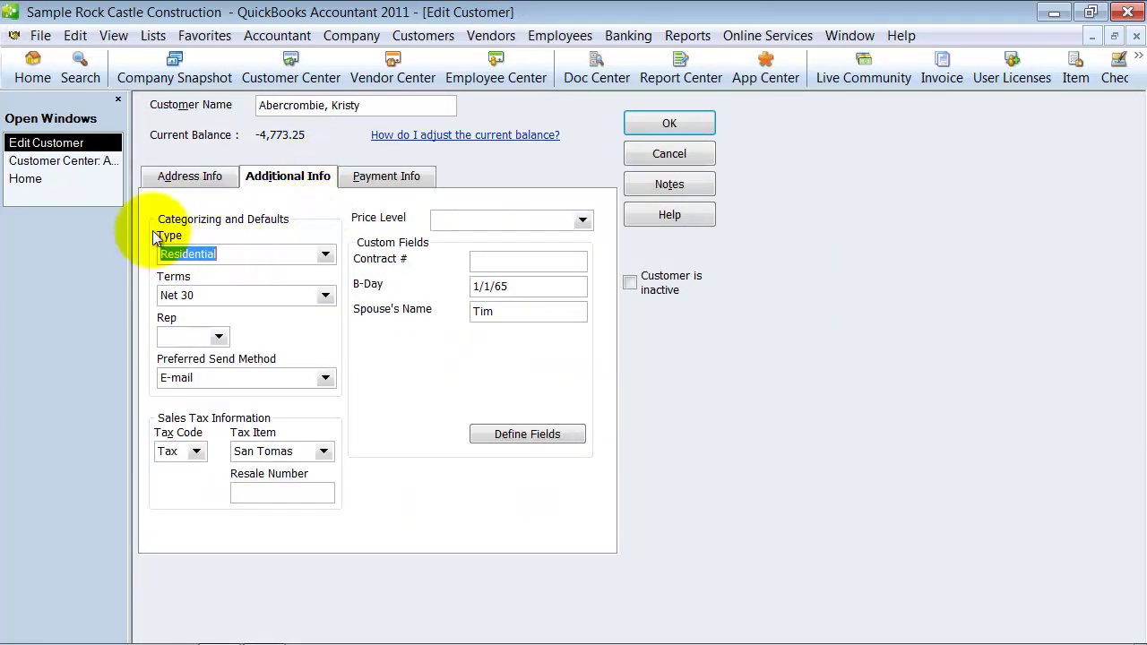
{"action": "left_click", "coordinate": [324, 258]}
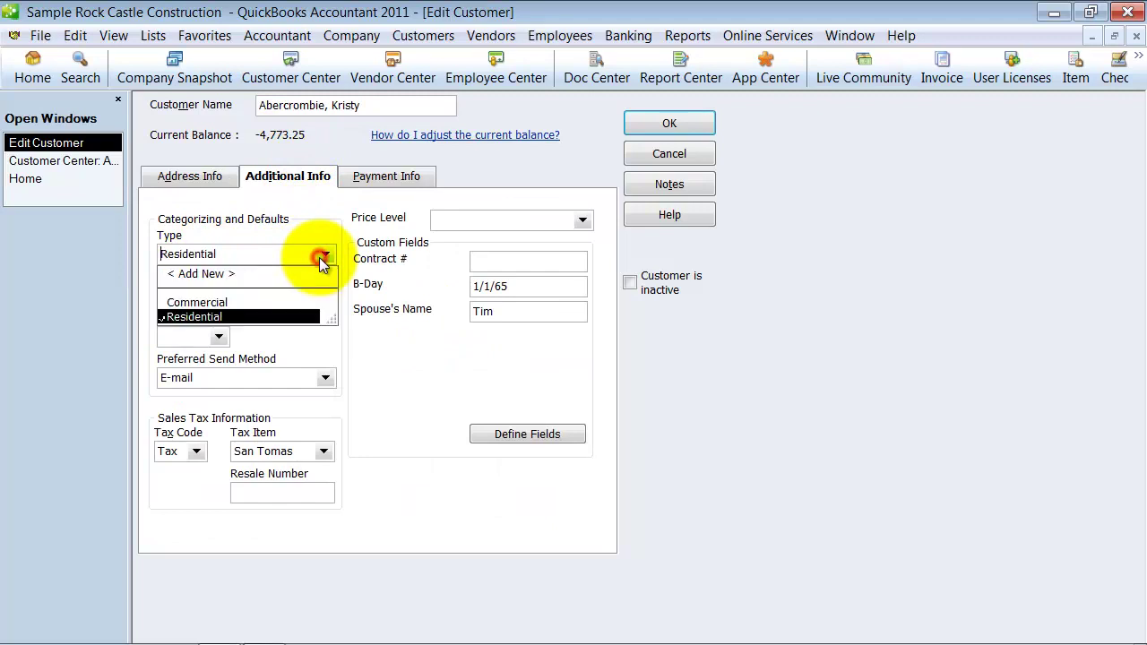
{"action": "left_click", "coordinate": [704, 36]}
Run Profit & Loss Standard filtered to Customer Type Commercial and narrow the amount column.
{"action": "mouse_move", "coordinate": [747, 173]}
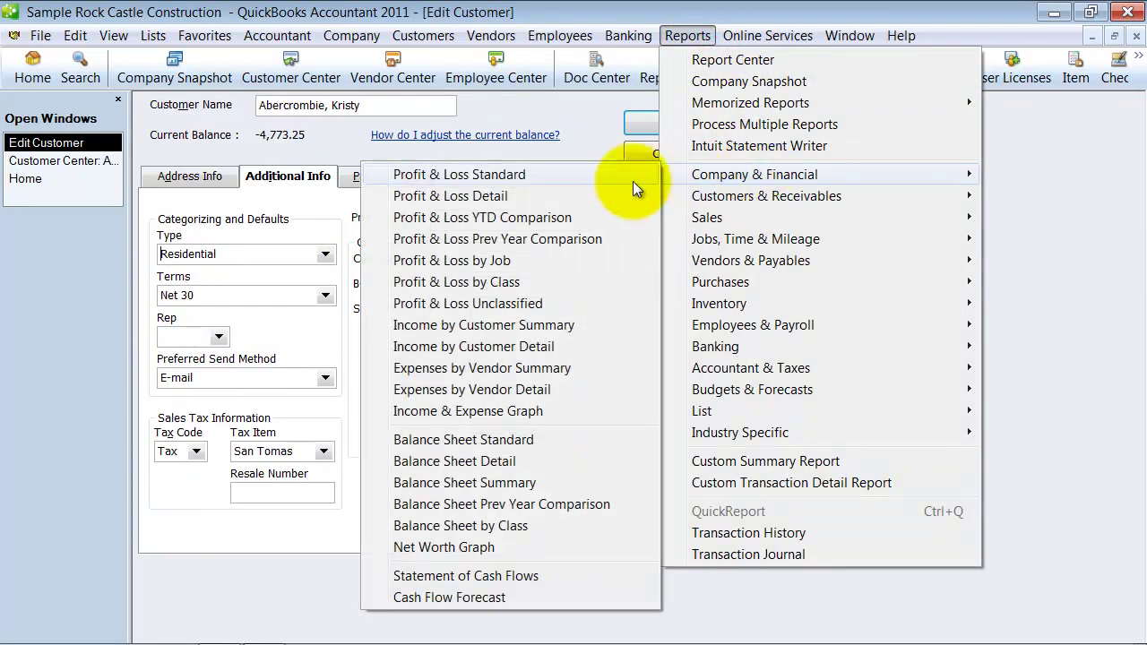
{"action": "left_click", "coordinate": [561, 177]}
{"action": "left_click", "coordinate": [182, 104]}
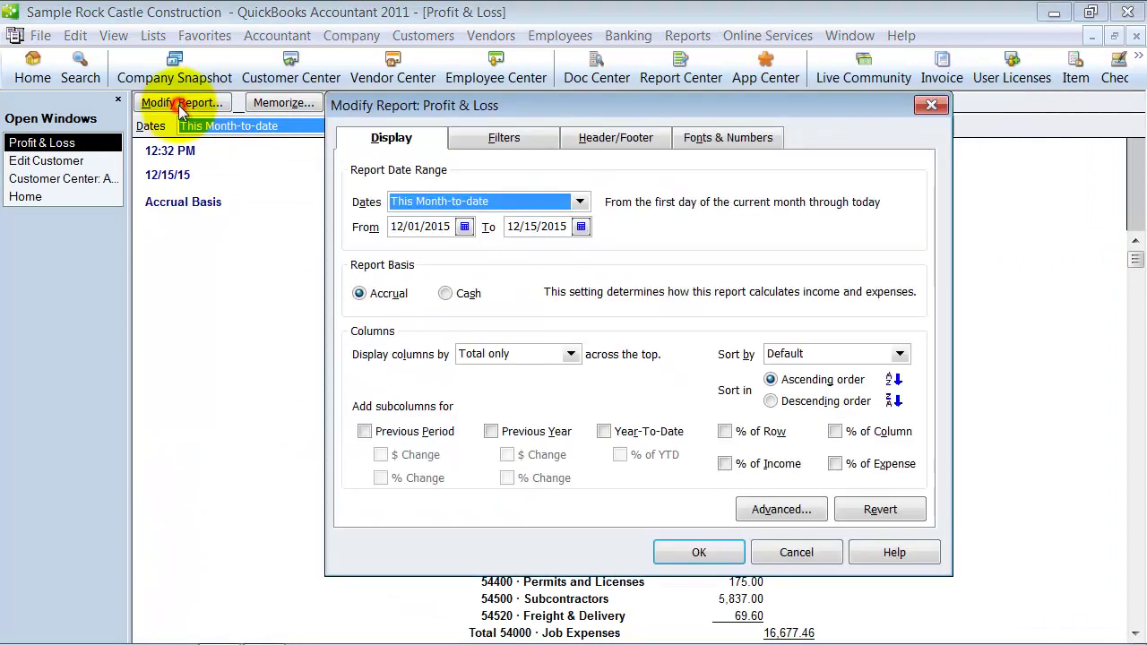
{"action": "left_click", "coordinate": [470, 141]}
{"action": "left_click", "coordinate": [453, 299]}
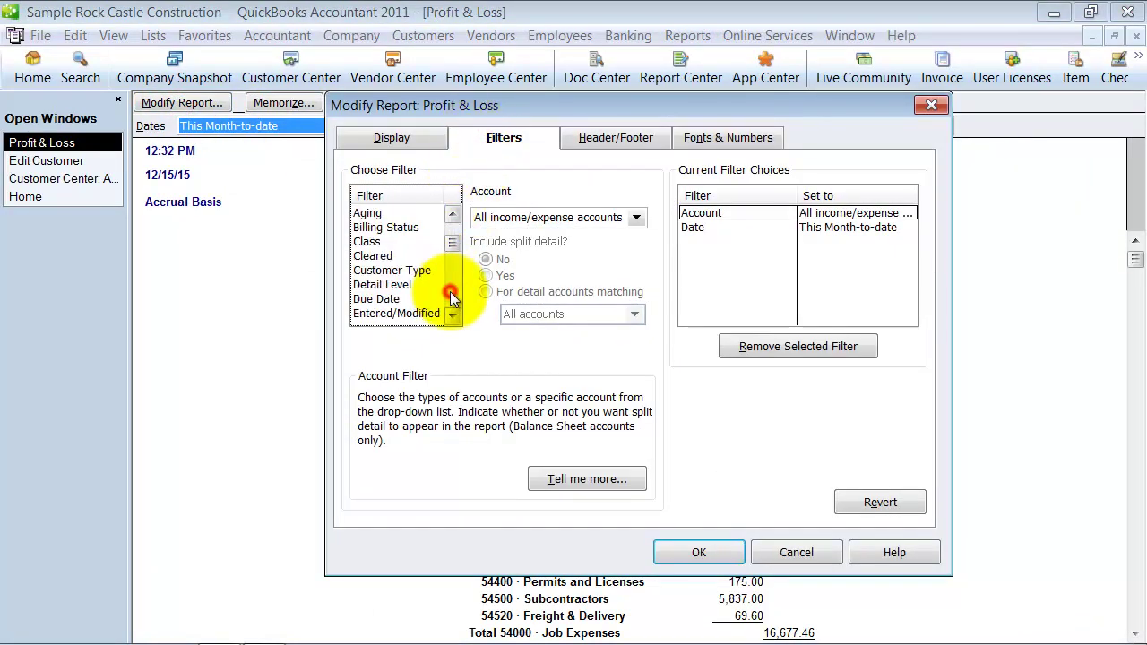
{"action": "left_click", "coordinate": [410, 270]}
{"action": "left_click", "coordinate": [636, 218]}
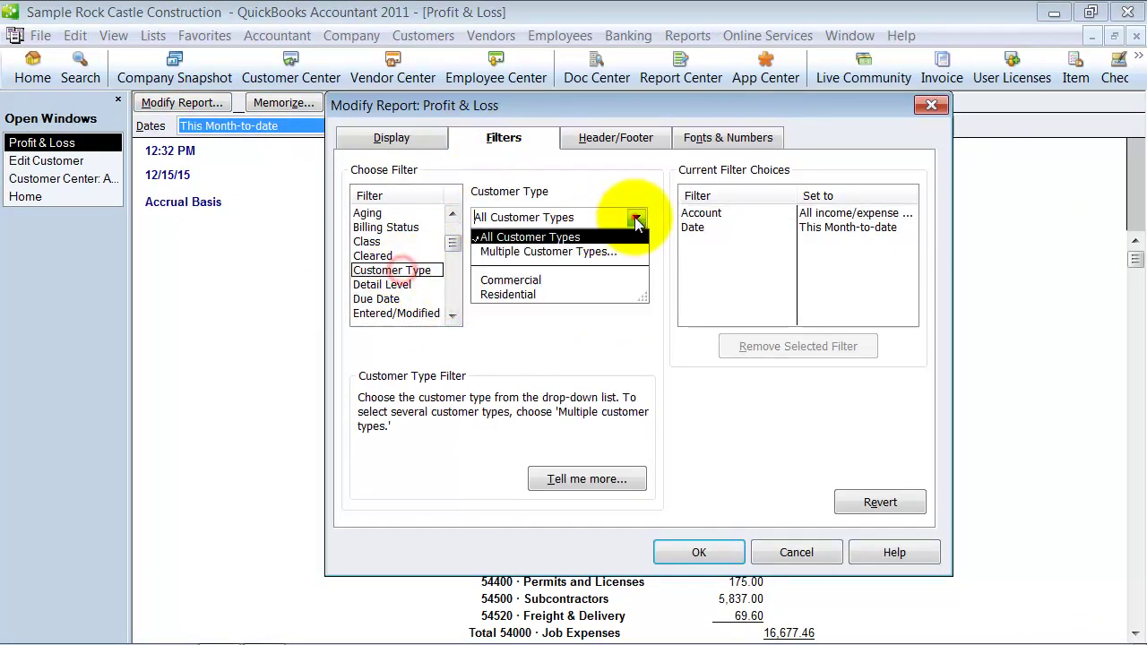
{"action": "left_click", "coordinate": [511, 280]}
{"action": "left_click", "coordinate": [672, 552]}
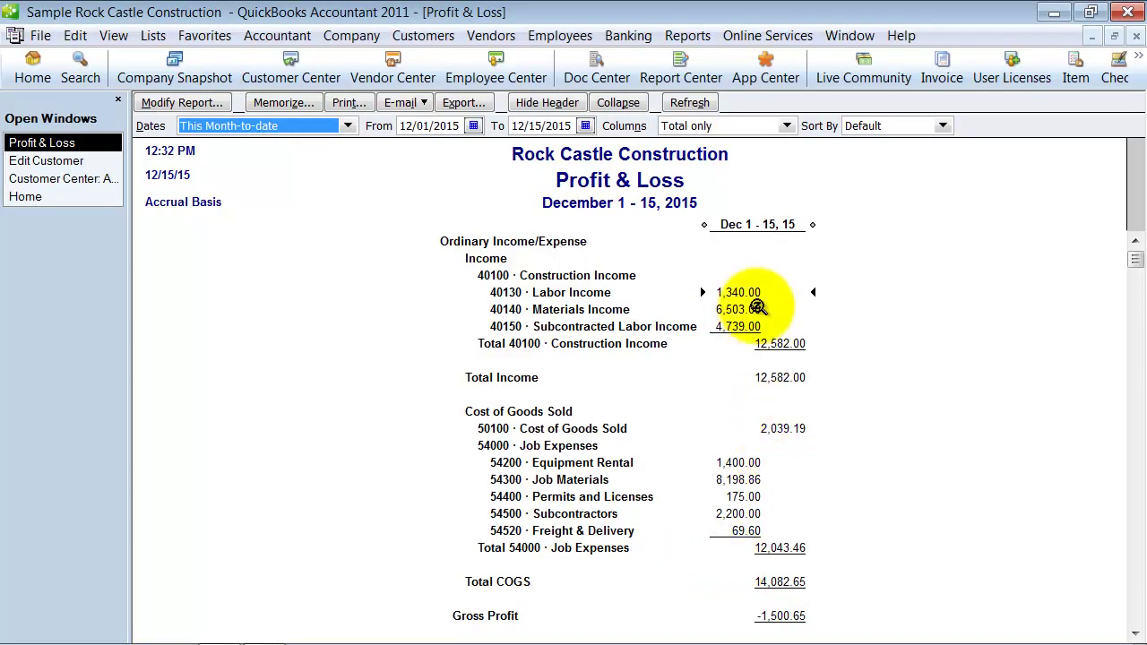
{"action": "left_click_drag", "start_coordinate": [813, 224], "coordinate": [774, 224]}
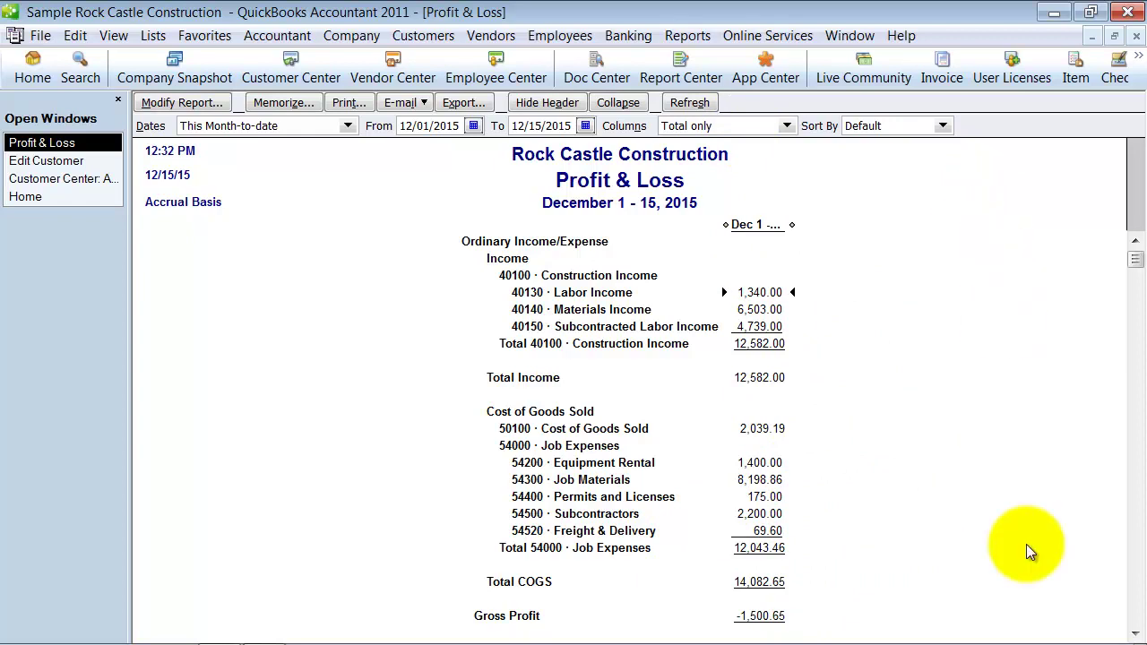
Review the report's Columns and date range choices without changing them.
{"action": "left_click", "coordinate": [787, 127]}
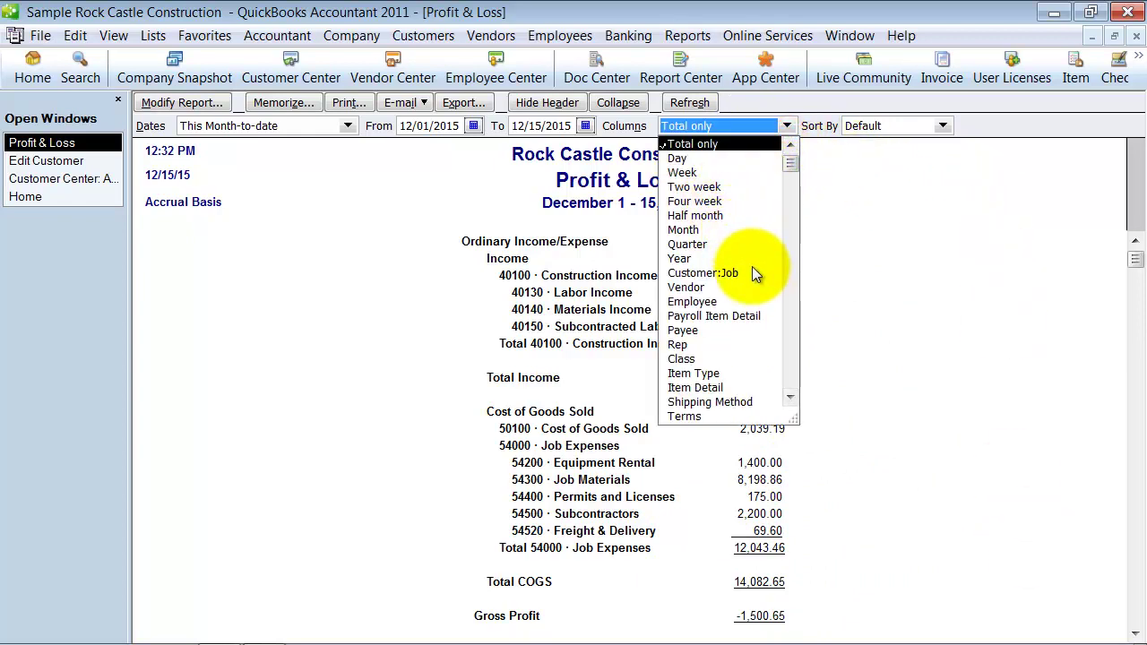
{"action": "scroll", "coordinate": [752, 266], "scroll_direction": "down", "scroll_amount": 1}
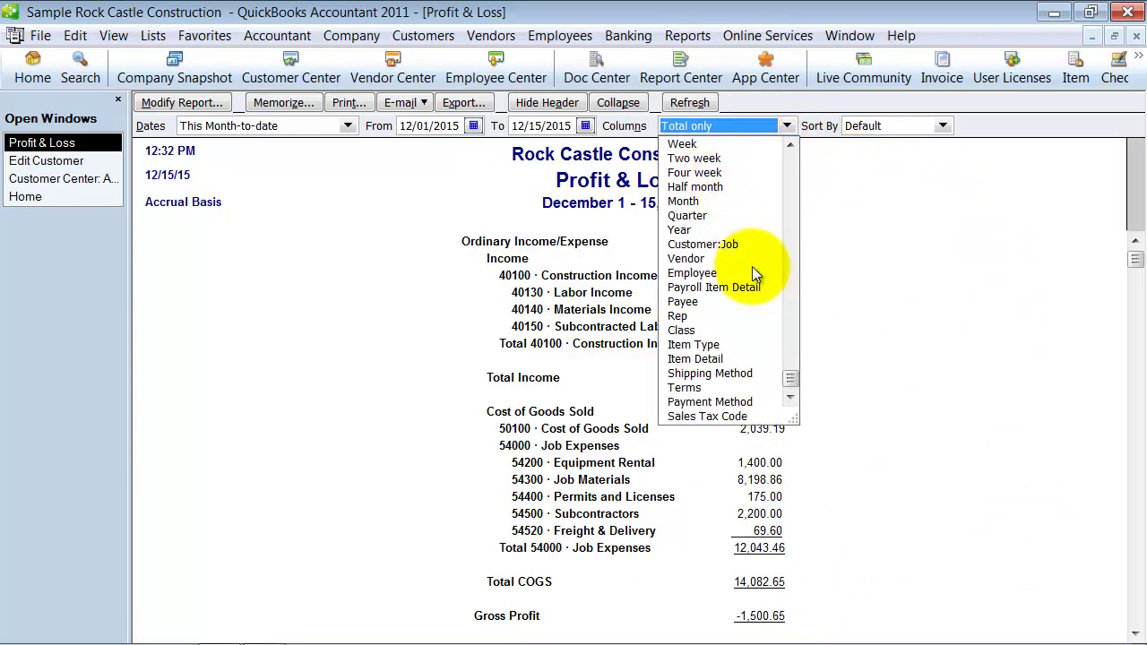
{"action": "left_click", "coordinate": [905, 284]}
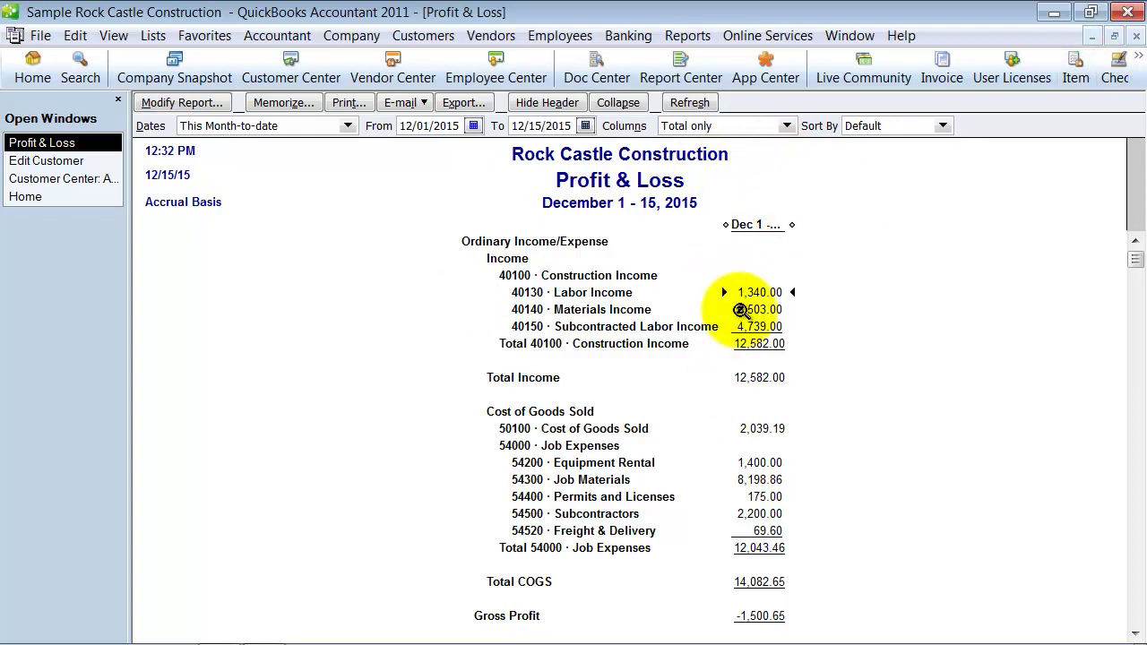
{"action": "scroll", "coordinate": [771, 430], "scroll_direction": "down", "scroll_amount": 2}
{"action": "mouse_move", "coordinate": [778, 617]}
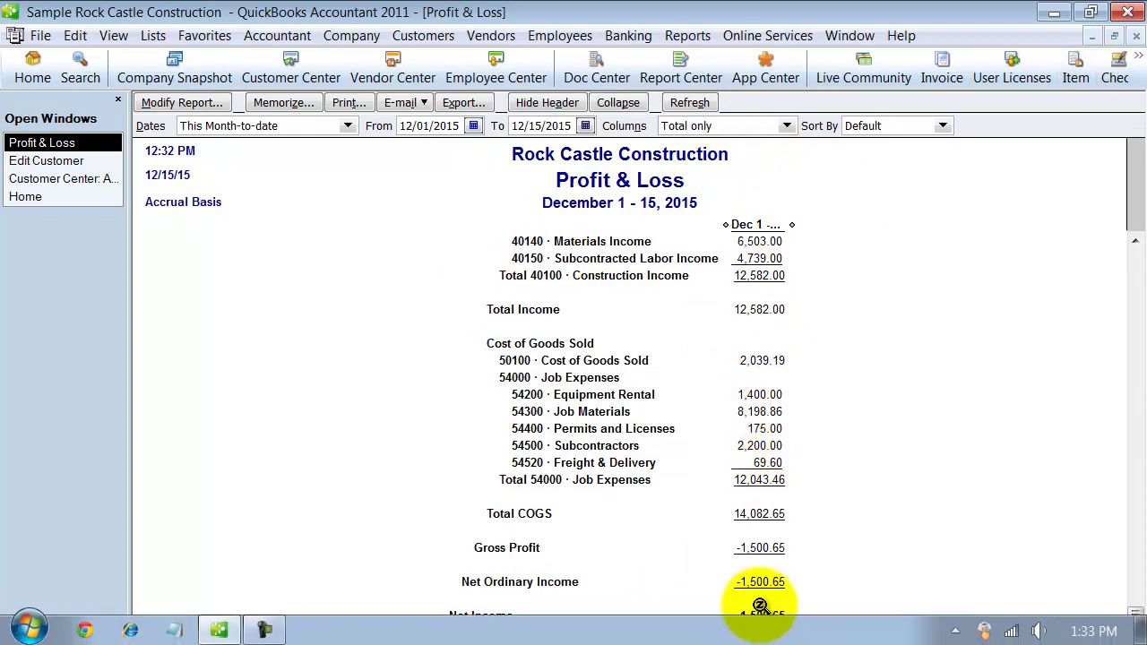
{"action": "left_click", "coordinate": [353, 122]}
{"action": "left_click", "coordinate": [352, 123]}
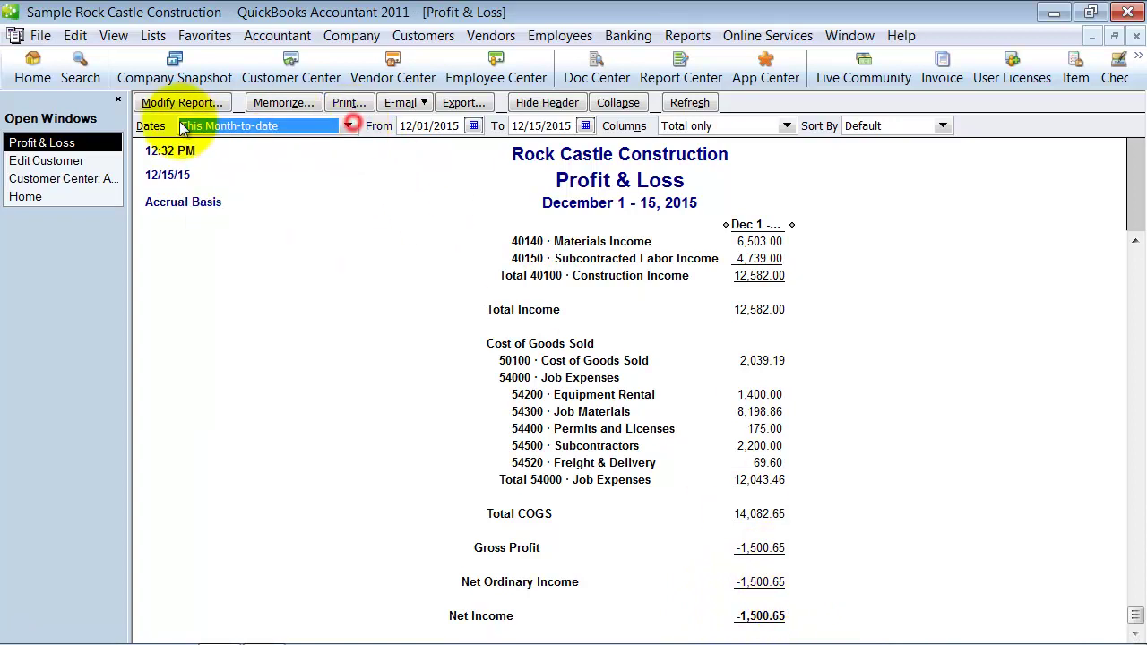
Switch the Customer Type filter to Residential and review gross profit 38,231.90 and net income 38,275.43.
{"action": "left_click", "coordinate": [182, 102]}
{"action": "left_click", "coordinate": [536, 146]}
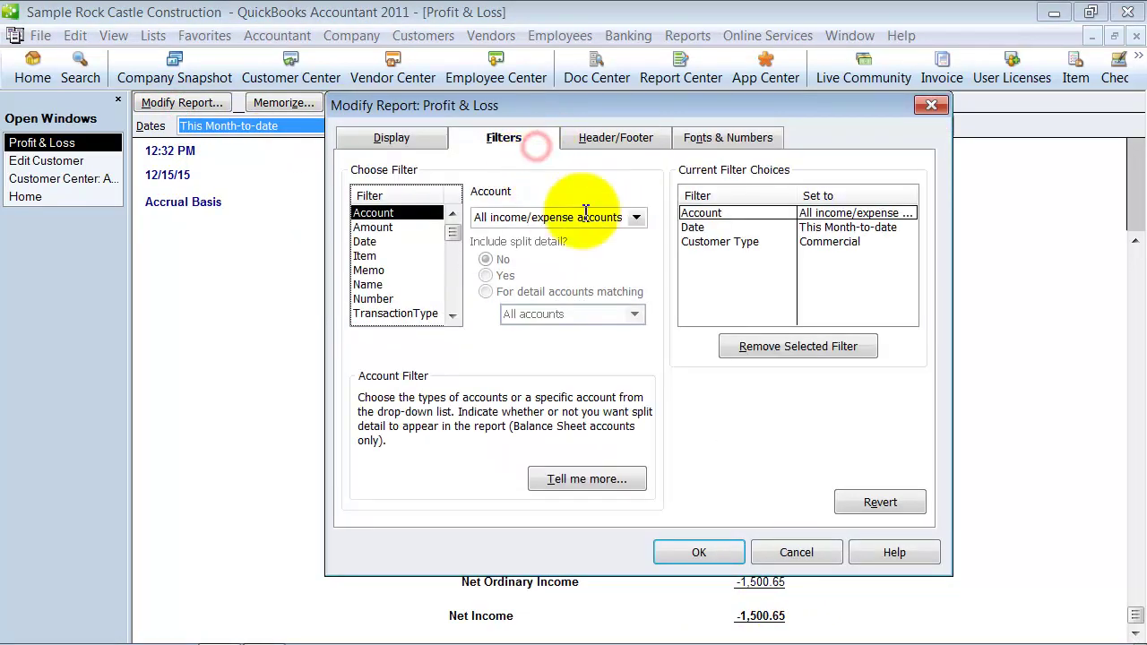
{"action": "left_click", "coordinate": [712, 242]}
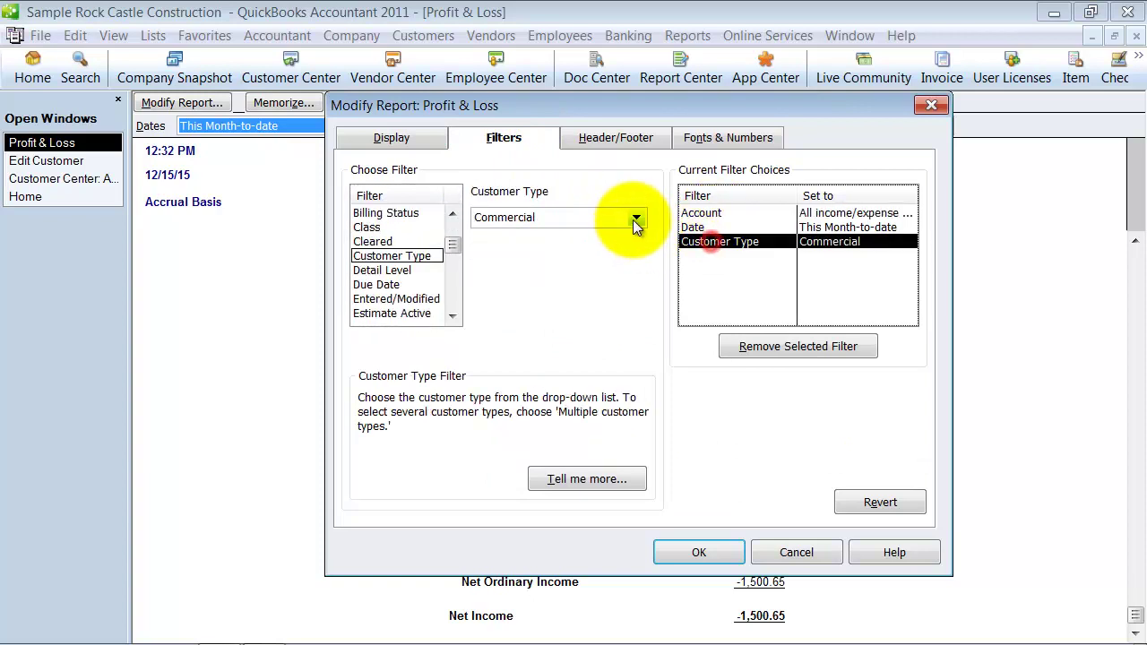
{"action": "left_click", "coordinate": [633, 224]}
{"action": "left_click", "coordinate": [486, 294]}
{"action": "left_click", "coordinate": [712, 554]}
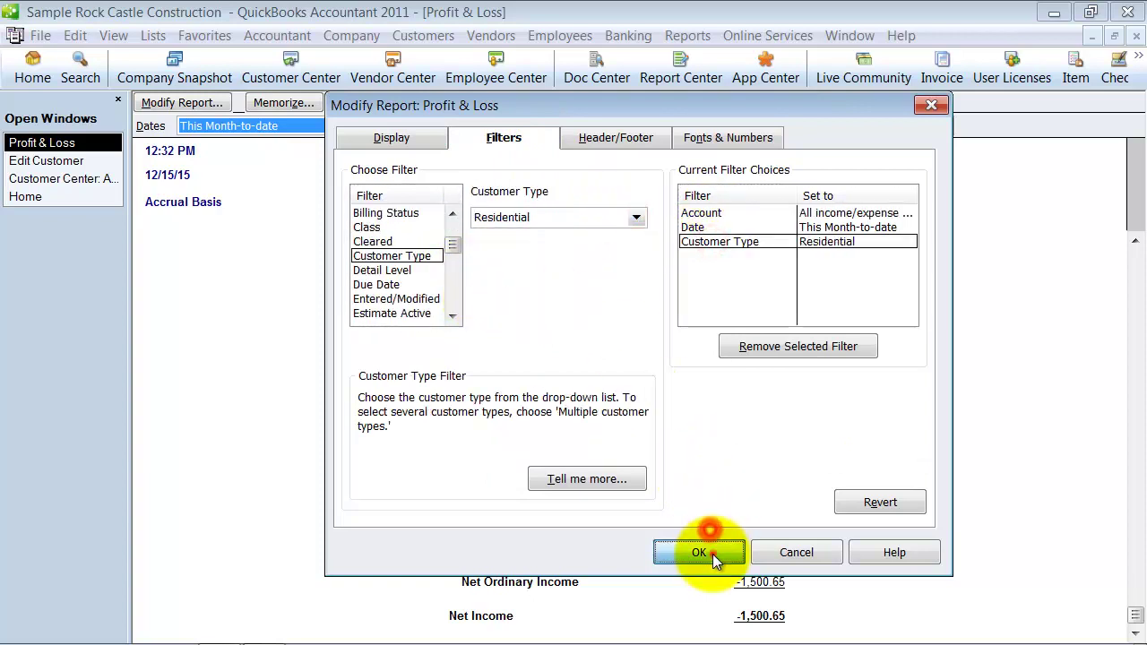
{"action": "scroll", "coordinate": [707, 534], "scroll_direction": "down", "scroll_amount": 3}
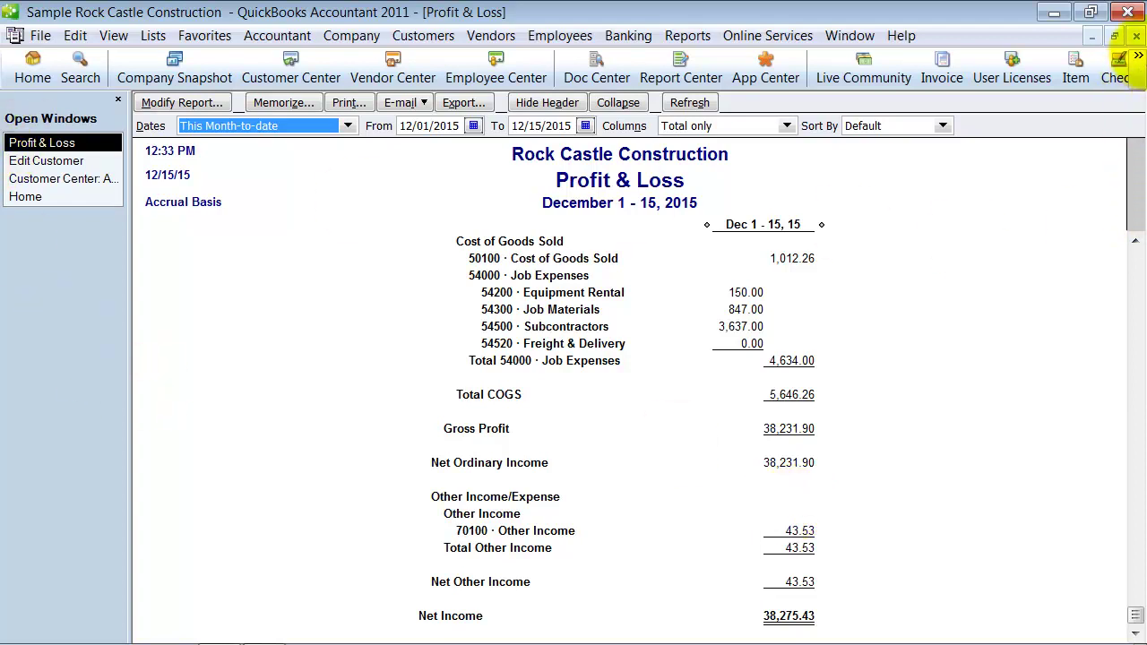
View the Profit & Loss by Class report, closing it with the other report and customer windows.
{"action": "left_click", "coordinate": [1136, 37]}
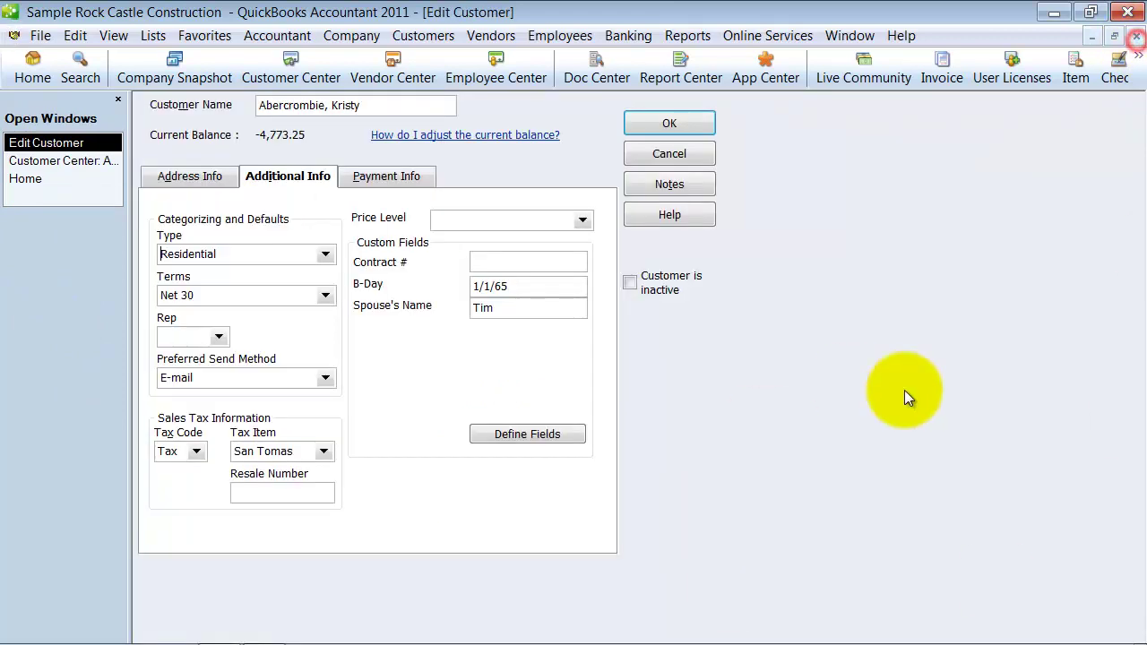
{"action": "left_click", "coordinate": [668, 156]}
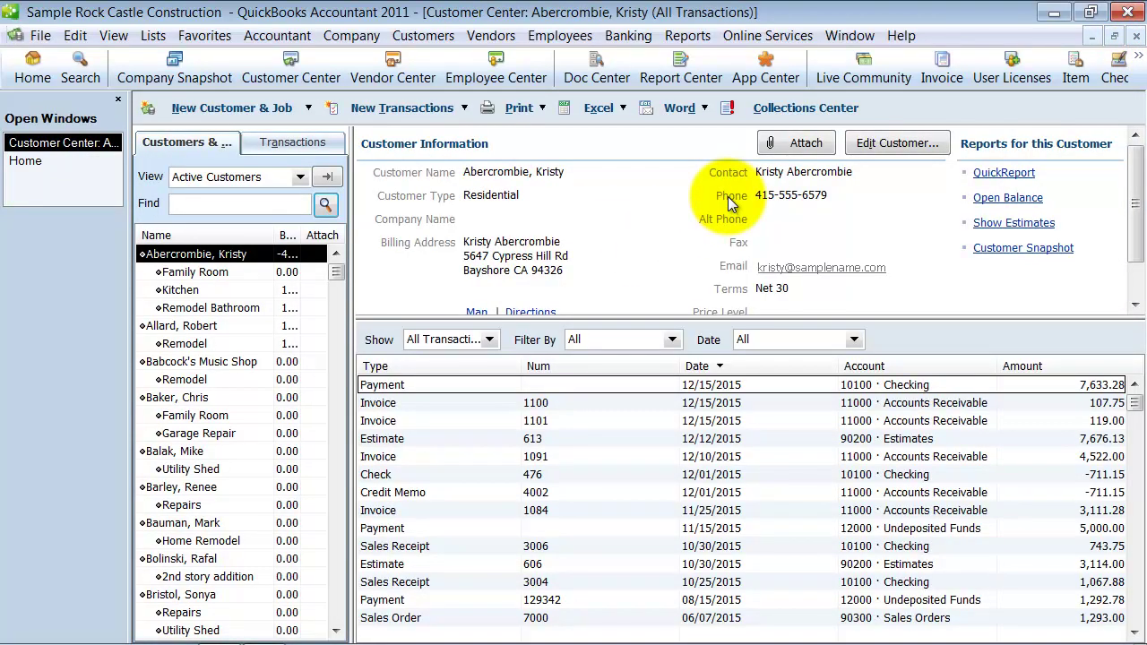
{"action": "left_click", "coordinate": [688, 35]}
{"action": "mouse_move", "coordinate": [761, 173]}
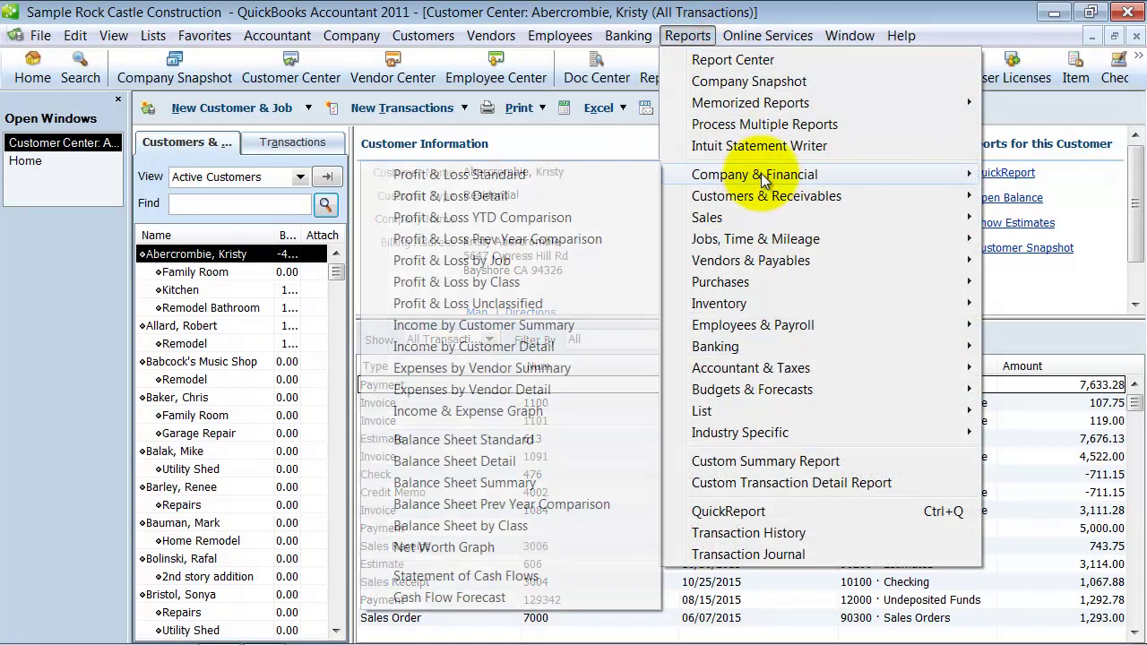
{"action": "left_click", "coordinate": [484, 283]}
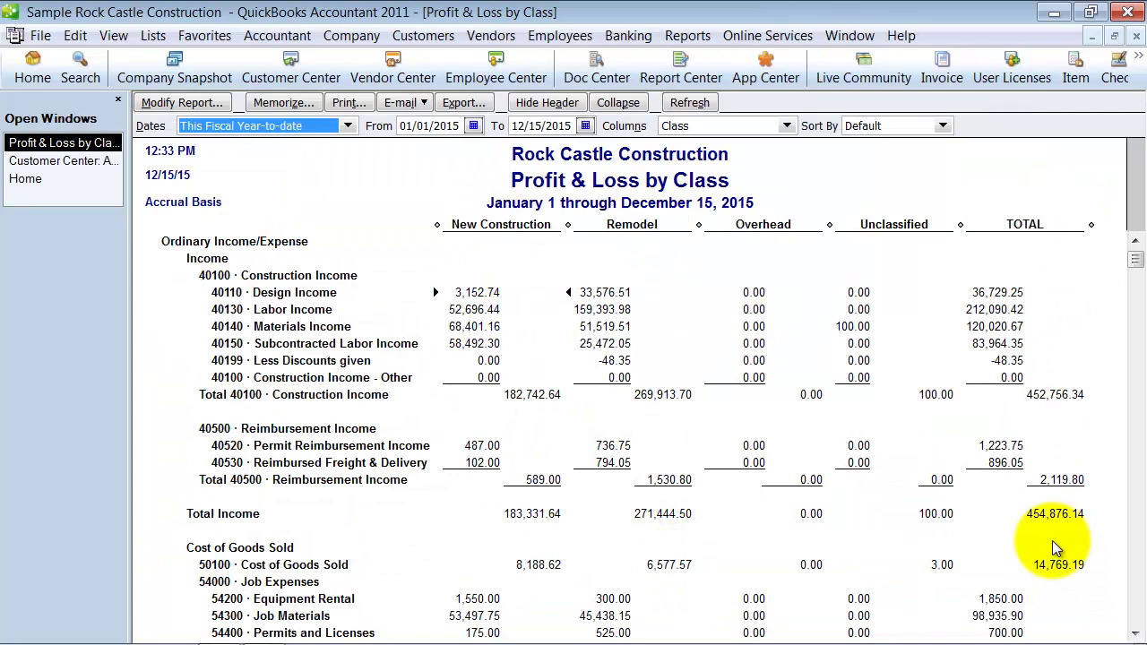
{"action": "left_click", "coordinate": [1135, 35]}
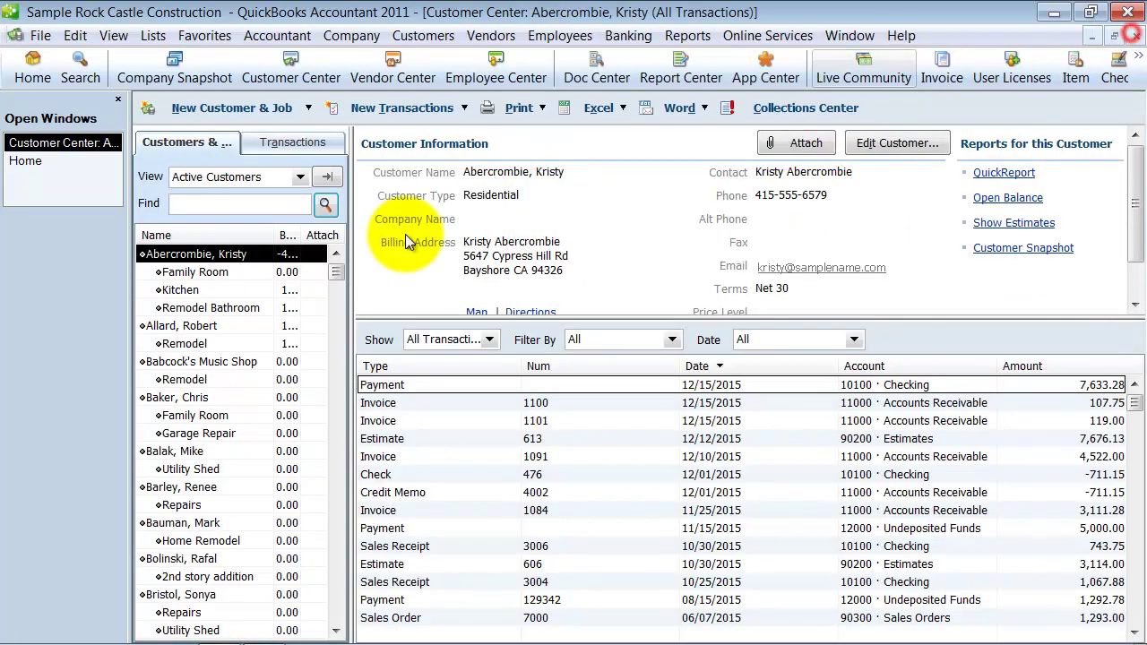
{"action": "left_click", "coordinate": [1136, 36]}
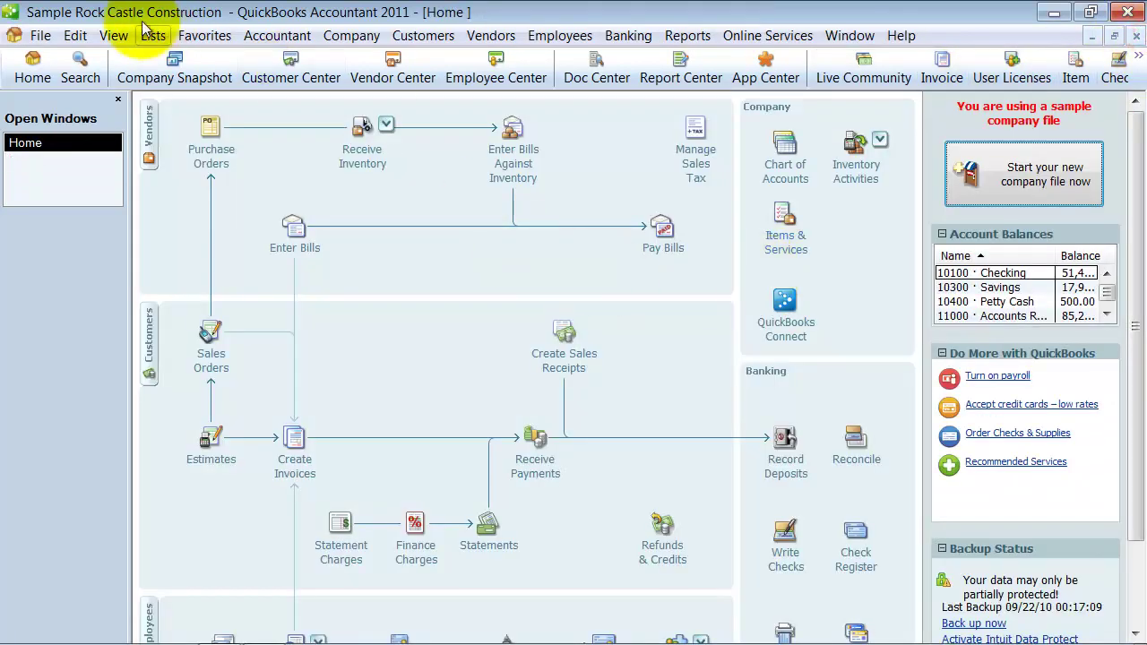
Turn on 'Prompt to assign classes' in the Accounting company preferences.
{"action": "left_click", "coordinate": [75, 35]}
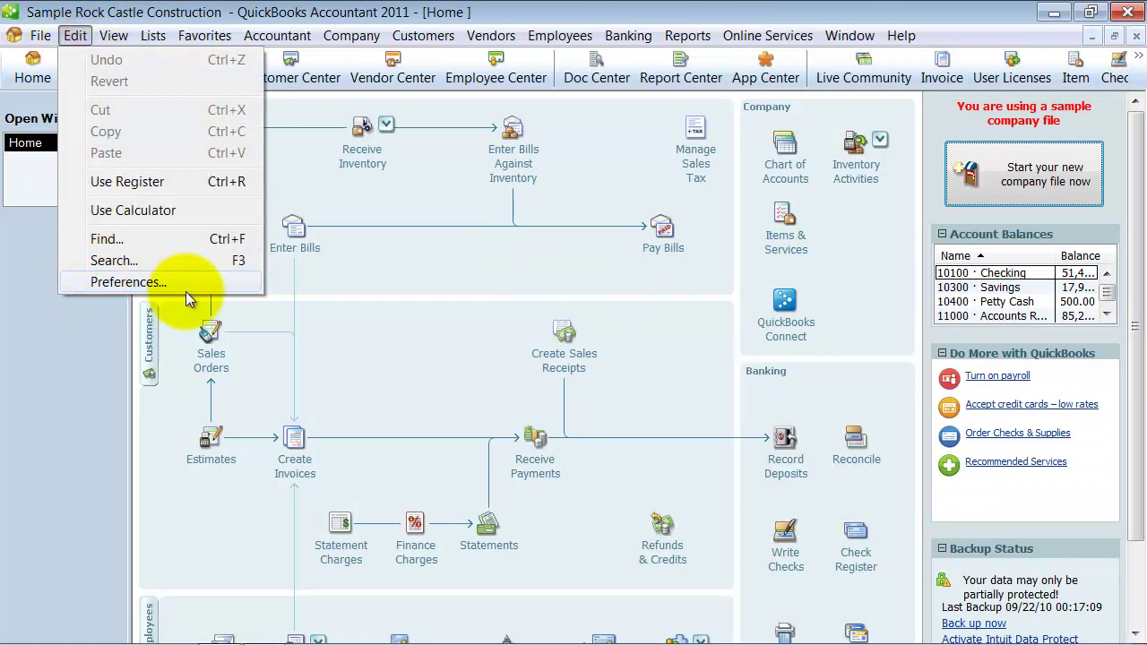
{"action": "left_click", "coordinate": [250, 283]}
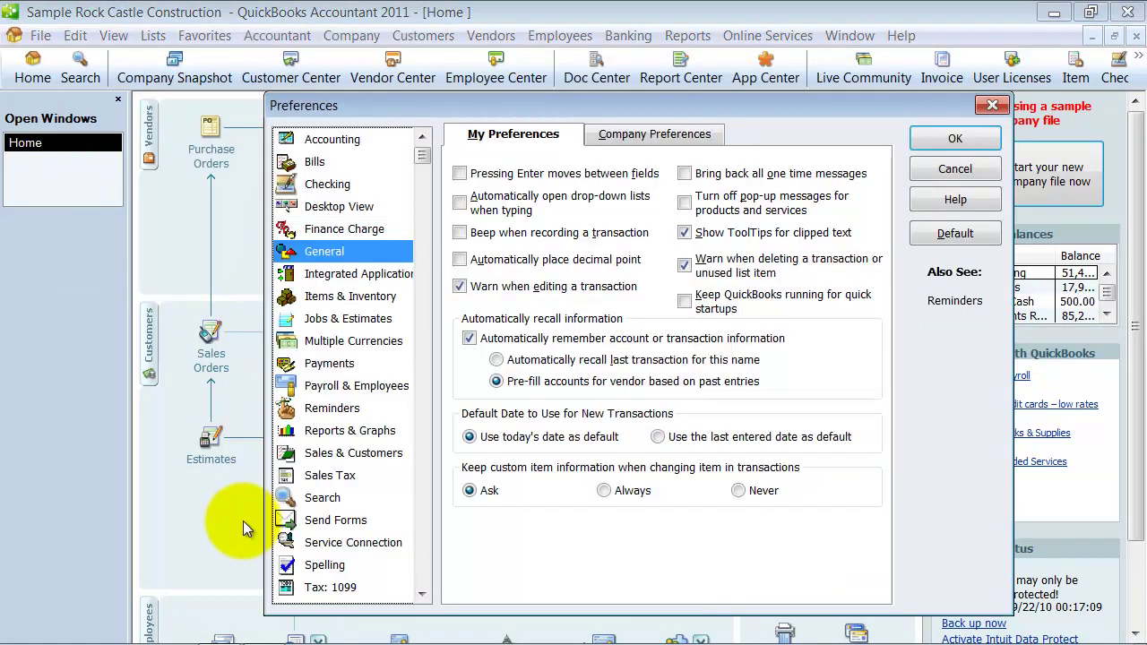
{"action": "left_click", "coordinate": [334, 139]}
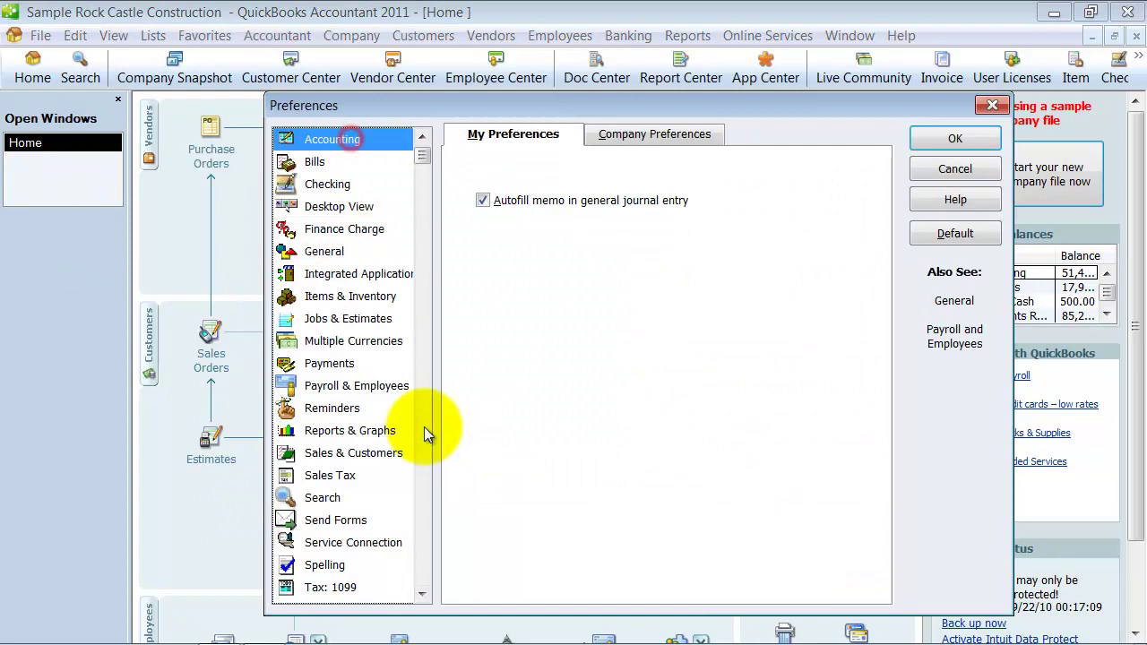
{"action": "left_click", "coordinate": [657, 135]}
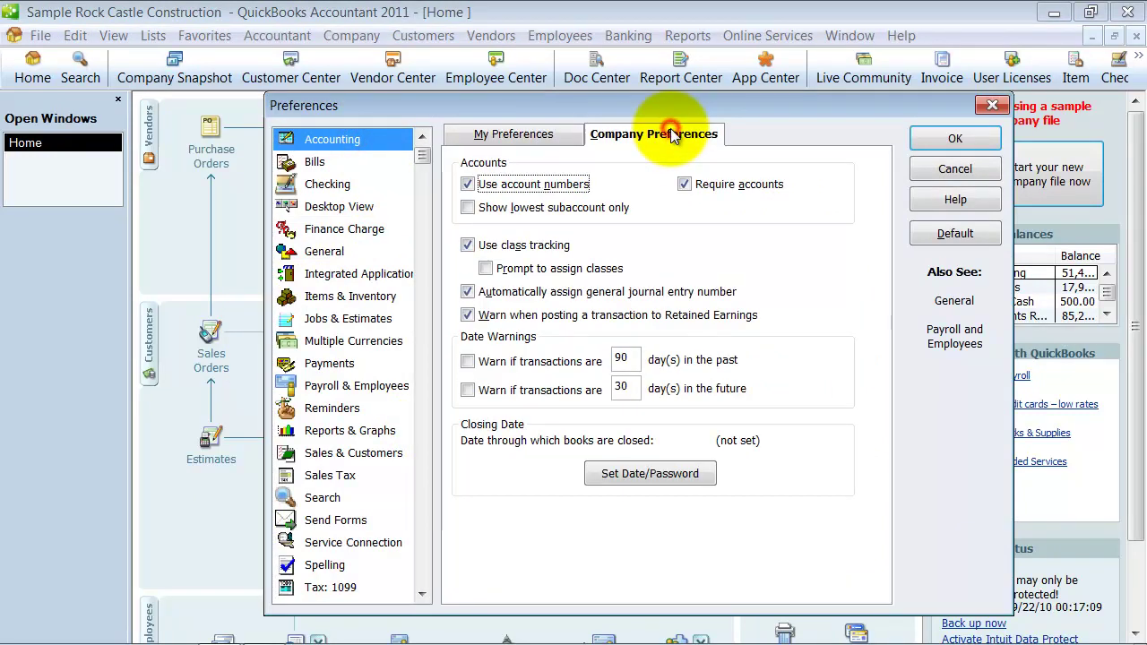
{"action": "left_click", "coordinate": [528, 268]}
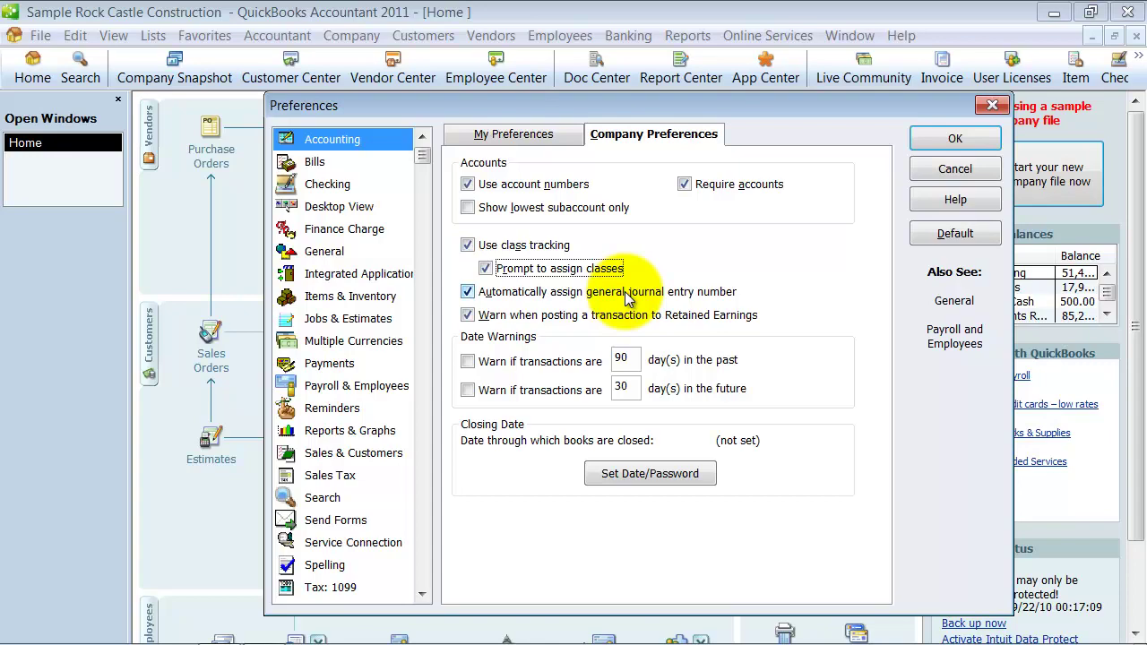
{"action": "left_click", "coordinate": [956, 139]}
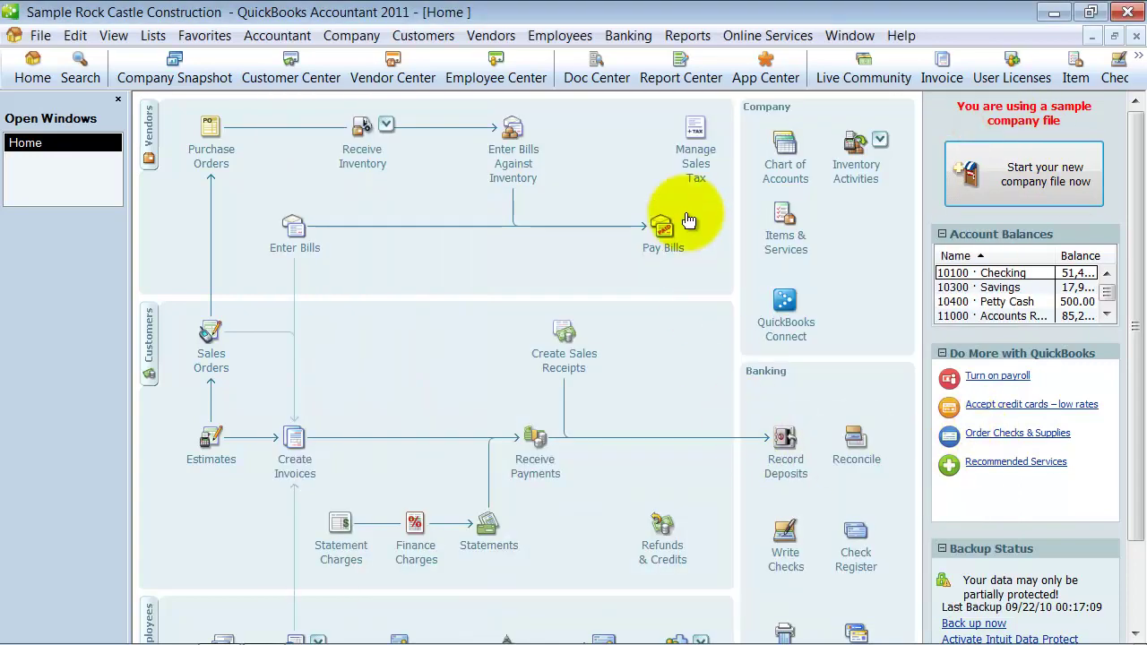
Open and close the Pay Bills and Enter Bills screens.
{"action": "left_click", "coordinate": [663, 232]}
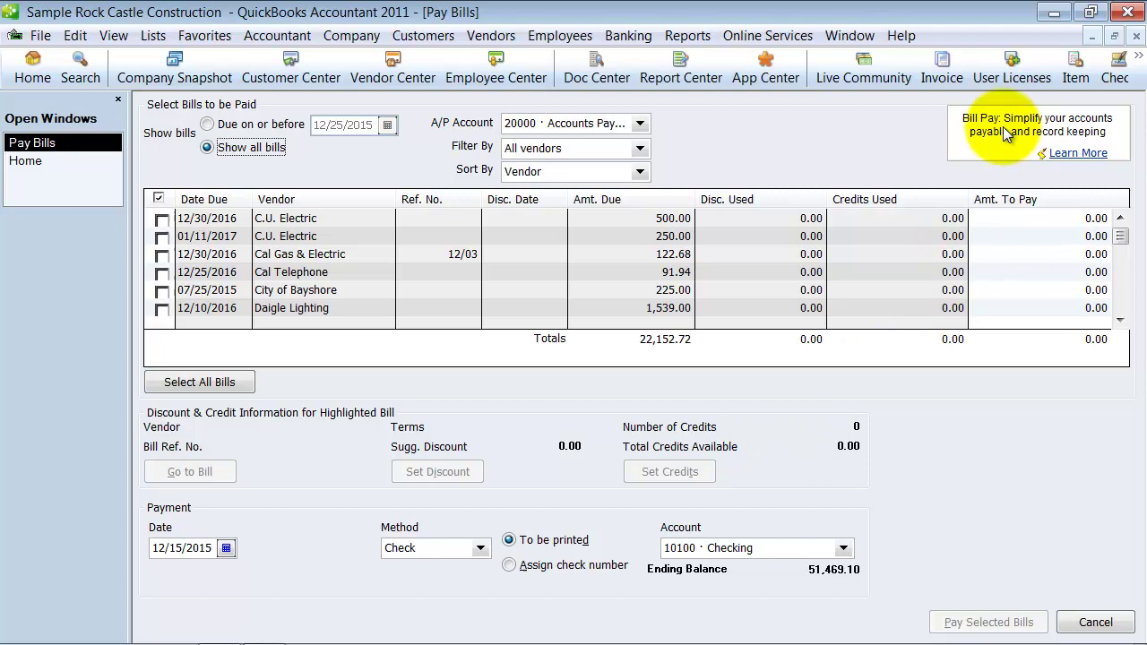
{"action": "left_click", "coordinate": [1136, 36]}
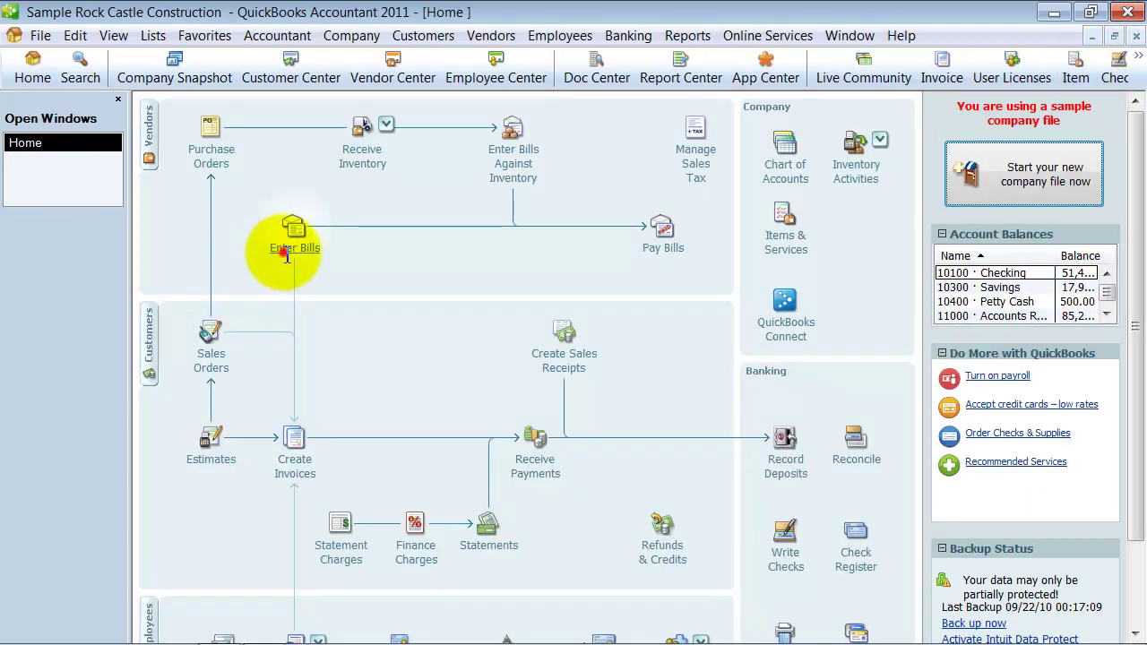
{"action": "left_click", "coordinate": [287, 255]}
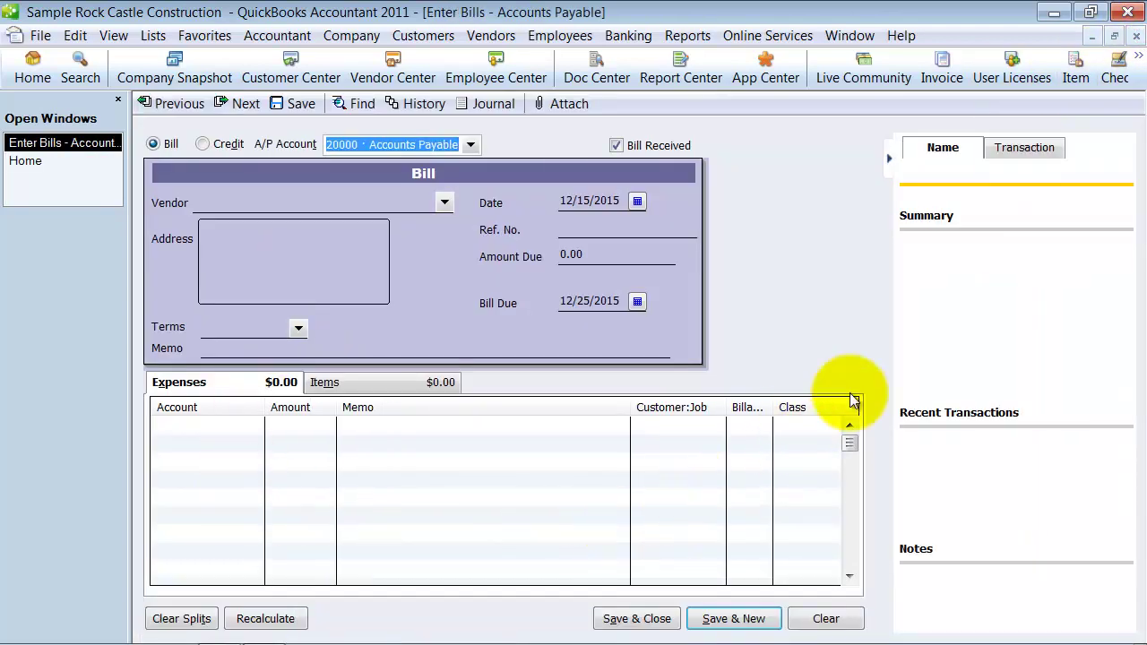
{"action": "left_click", "coordinate": [1137, 36]}
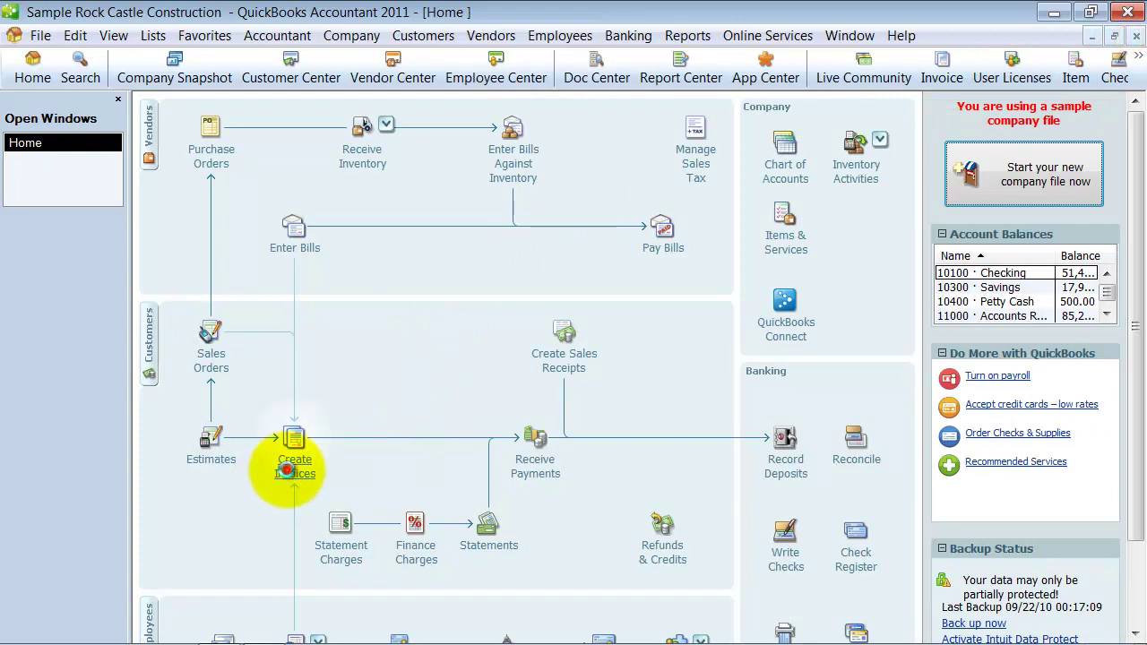
Start a new invoice and check its Class list offers New Construction, Remodel and Overhead.
{"action": "left_click", "coordinate": [285, 470]}
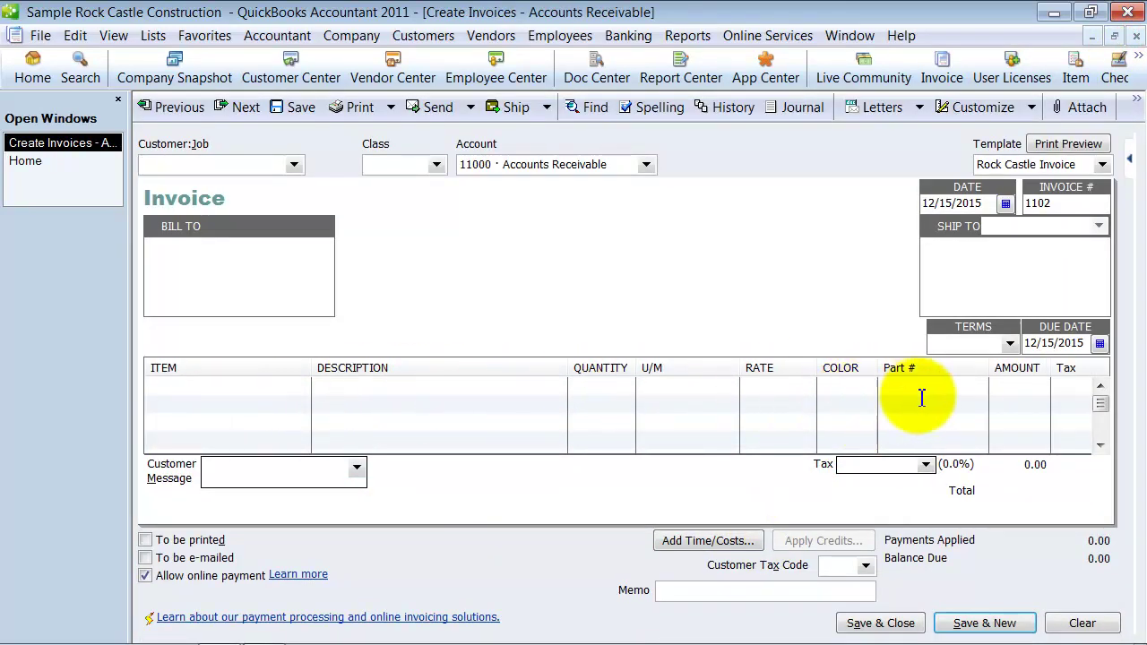
{"action": "left_click", "coordinate": [433, 165]}
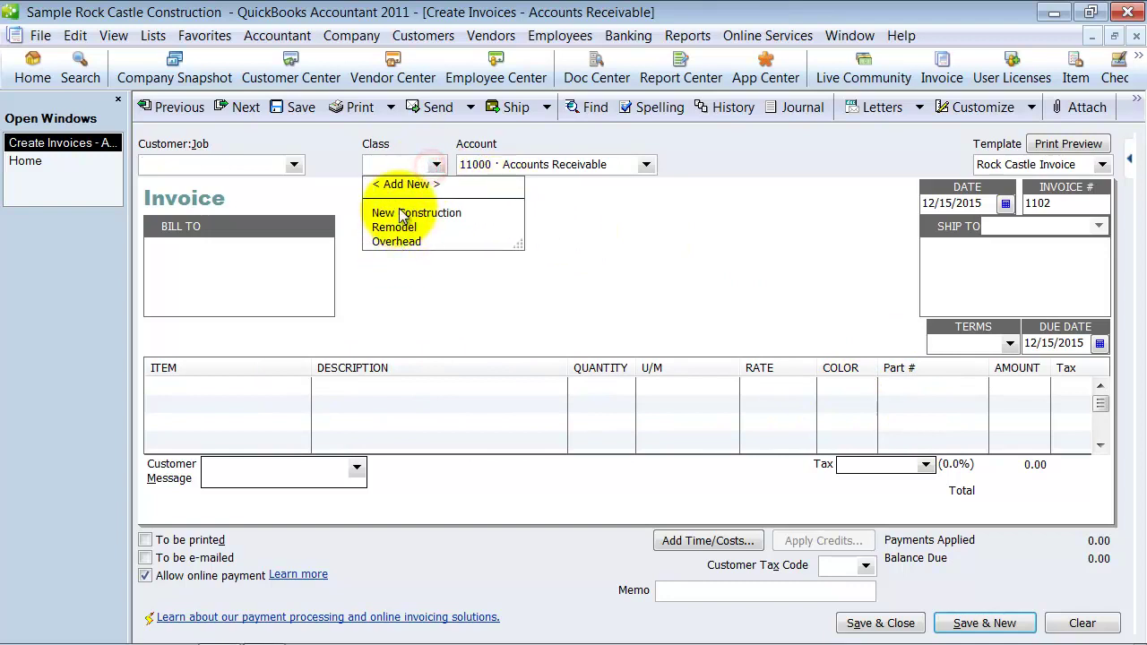
{"action": "left_click", "coordinate": [748, 323]}
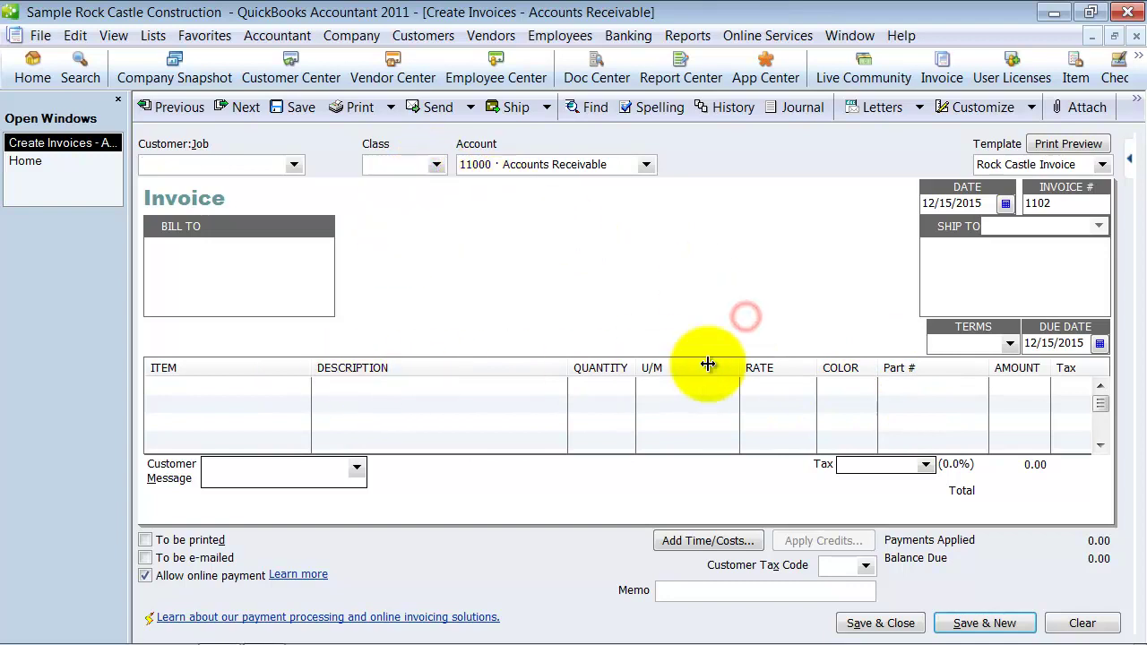
Show the Class column on screen in the Rock Castle Invoice layout, then close the invoice.
{"action": "left_click", "coordinate": [985, 107]}
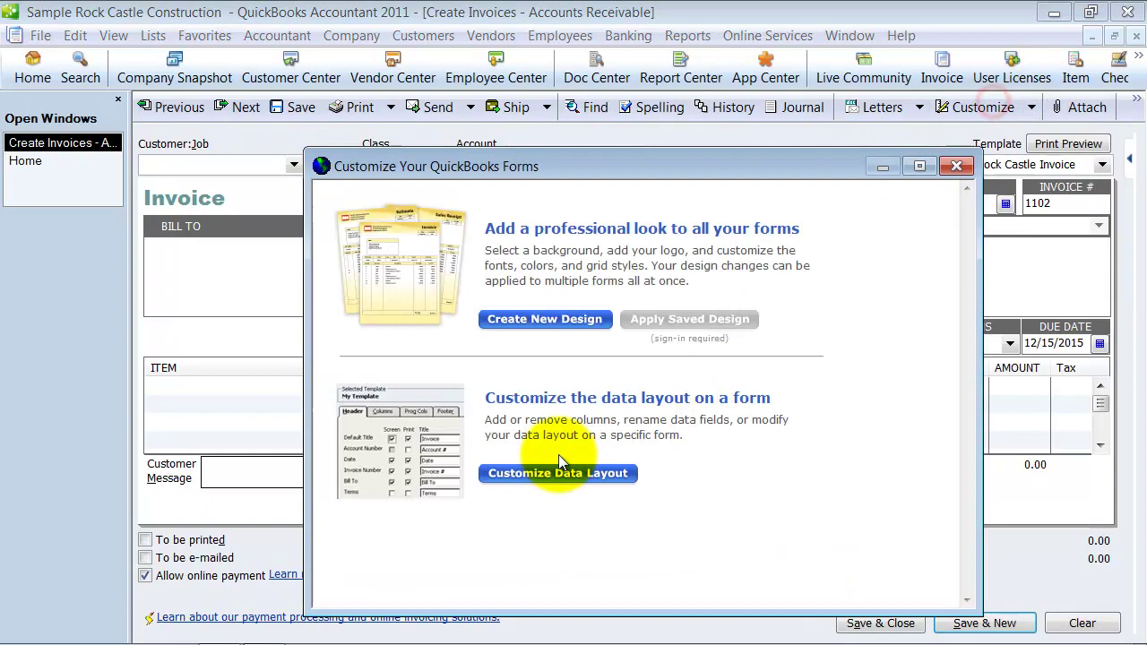
{"action": "left_click", "coordinate": [524, 473]}
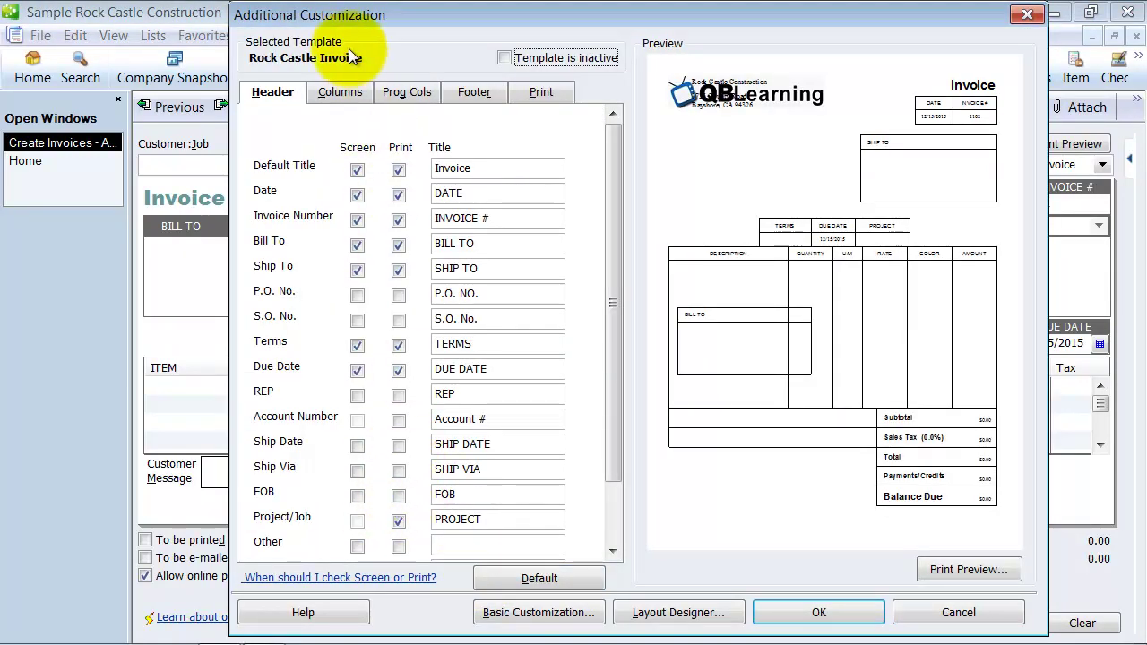
{"action": "left_click", "coordinate": [340, 93]}
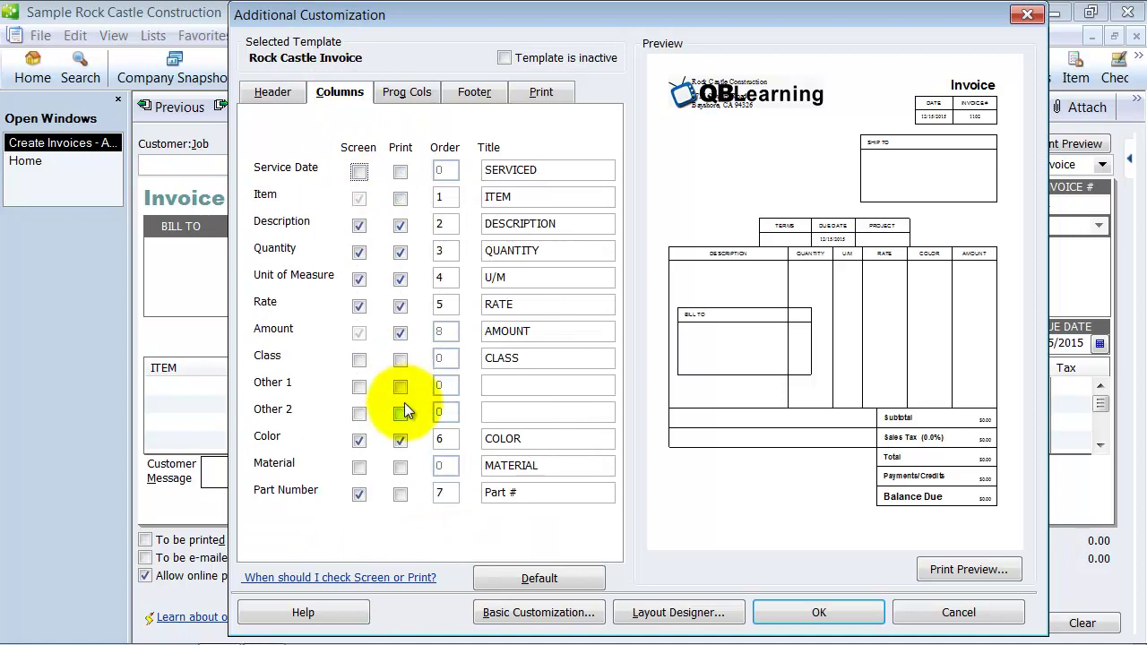
{"action": "left_click", "coordinate": [358, 360]}
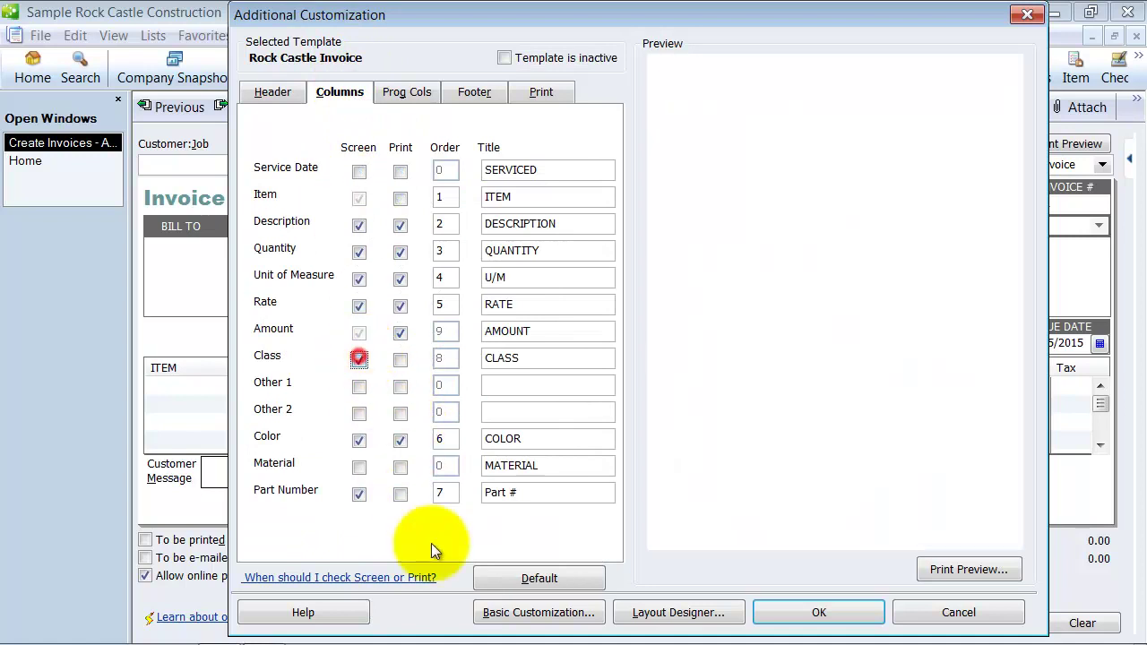
{"action": "left_click", "coordinate": [802, 617]}
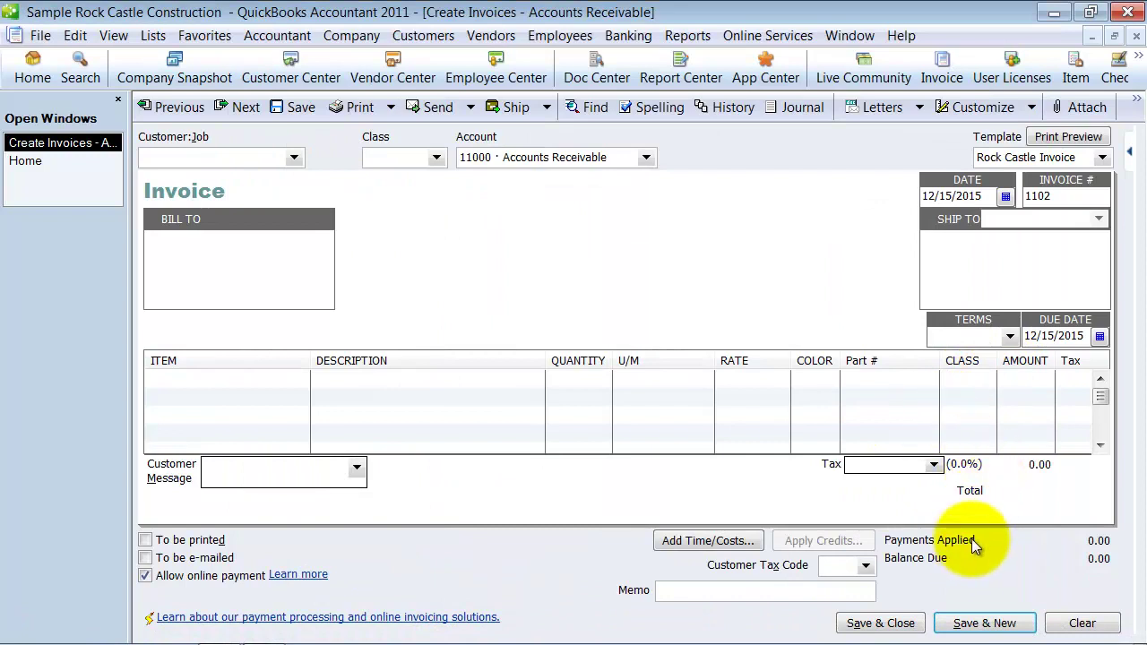
{"action": "left_click", "coordinate": [1135, 36]}
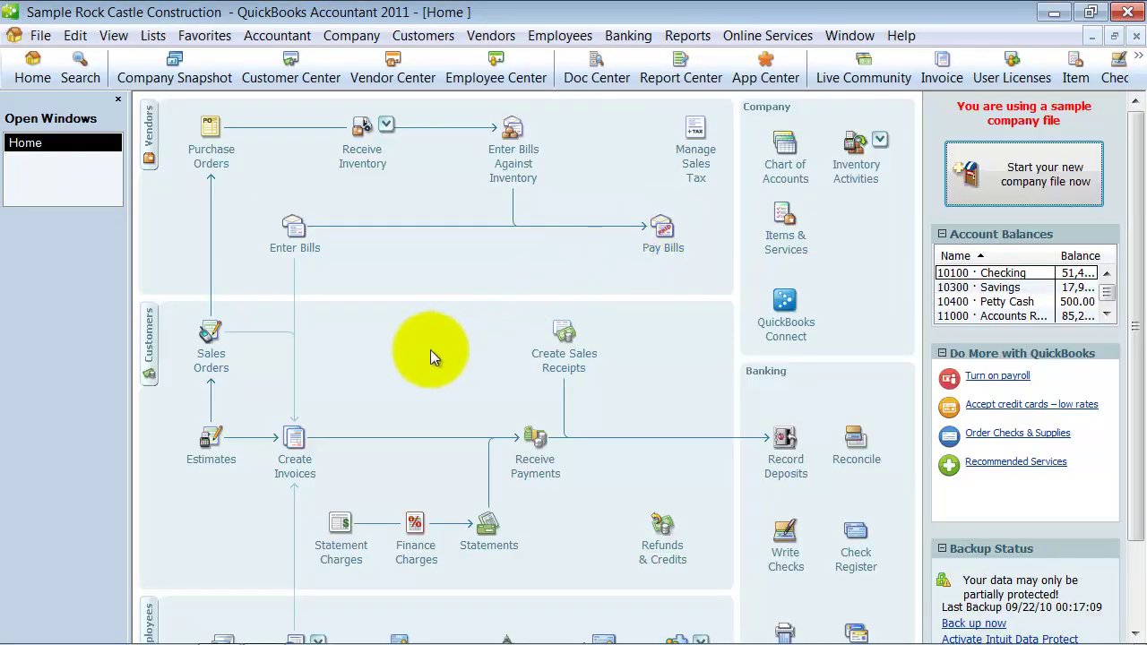
Open the Class List and indent Remodel and Overhead under New Construction.
{"action": "left_click", "coordinate": [154, 38]}
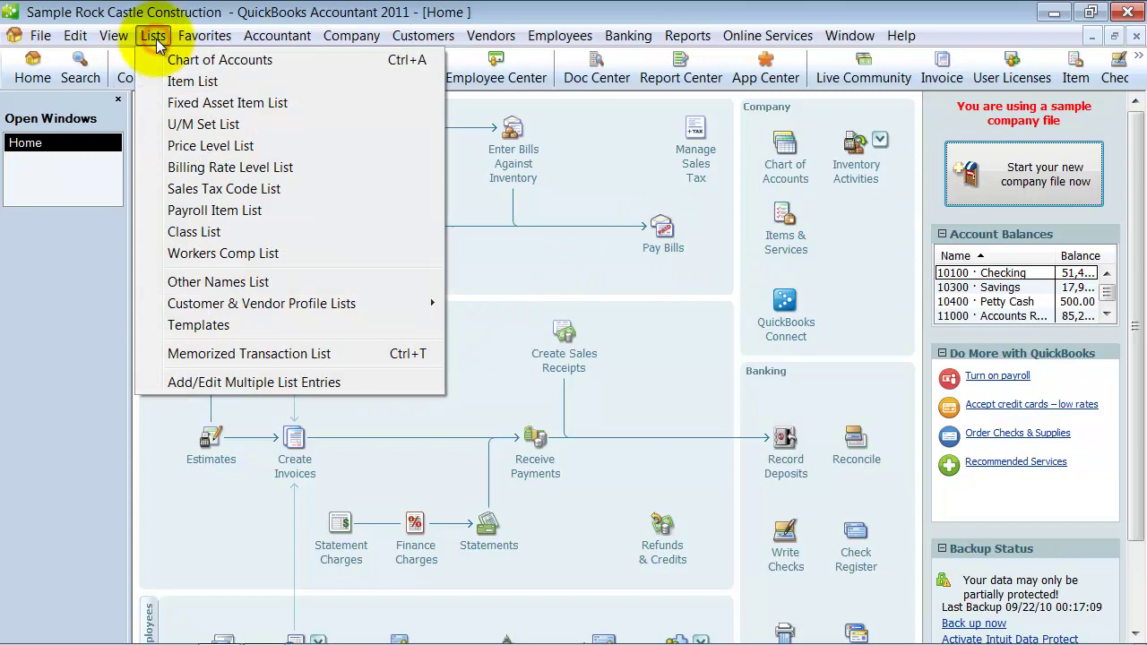
{"action": "left_click", "coordinate": [355, 236]}
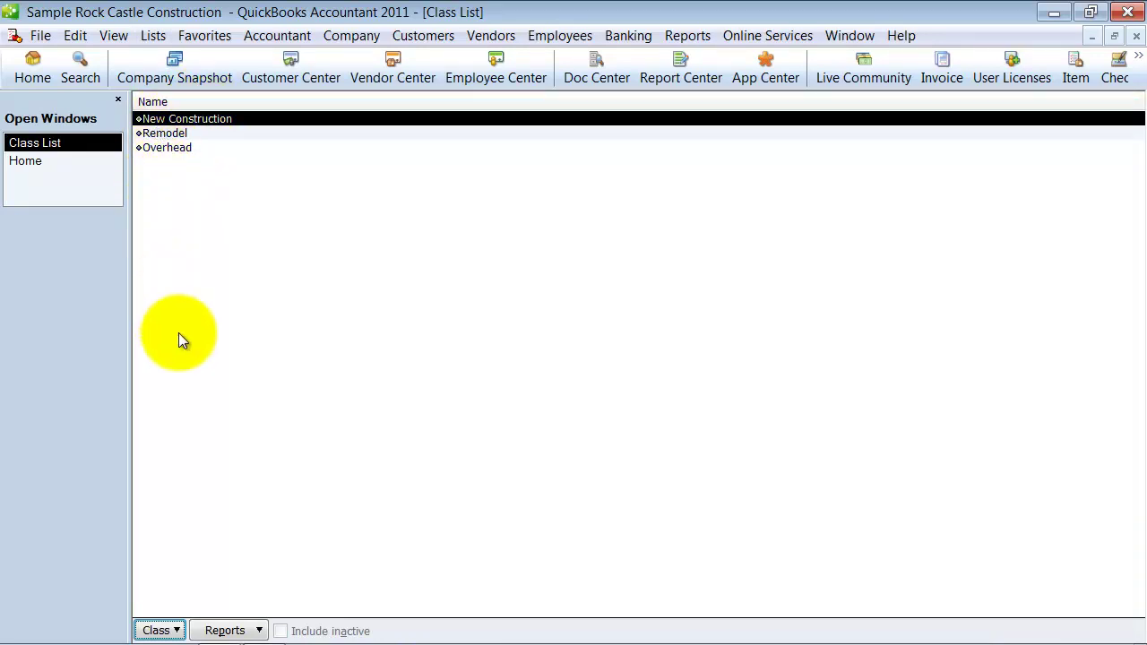
{"action": "mouse_move", "coordinate": [175, 633]}
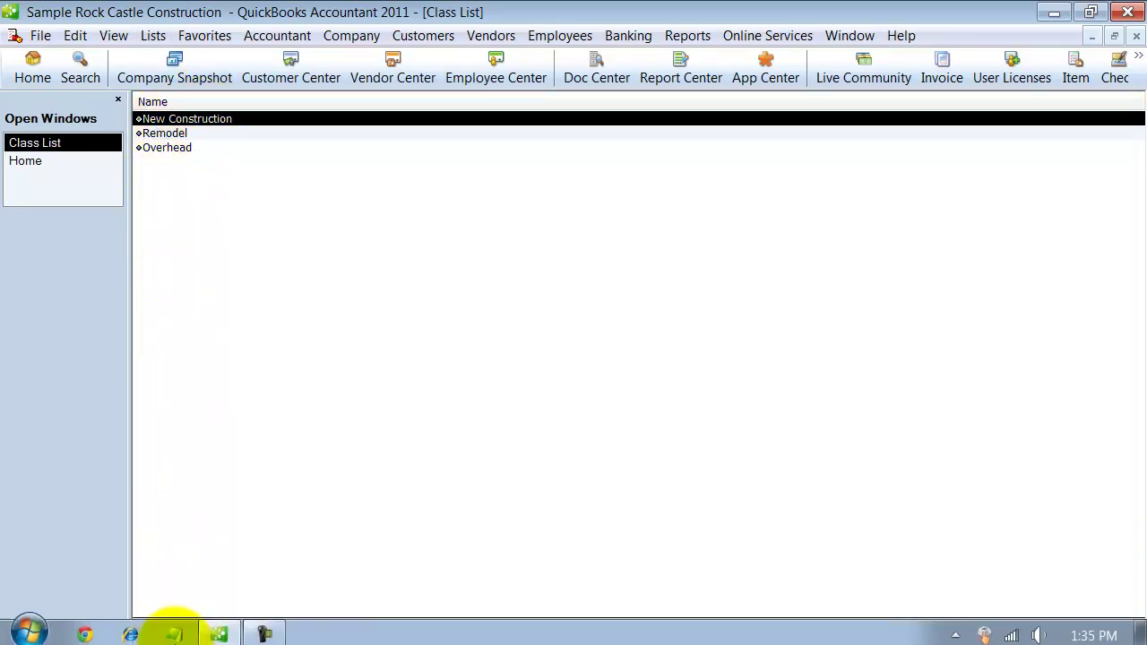
{"action": "mouse_move", "coordinate": [138, 131]}
{"action": "left_mouse_down"}
{"action": "mouse_move", "coordinate": [153, 133]}
{"action": "mouse_move", "coordinate": [144, 163]}
{"action": "mouse_move", "coordinate": [174, 149]}
{"action": "mouse_move", "coordinate": [155, 146]}
{"action": "left_mouse_up"}
{"action": "left_click", "coordinate": [143, 147]}
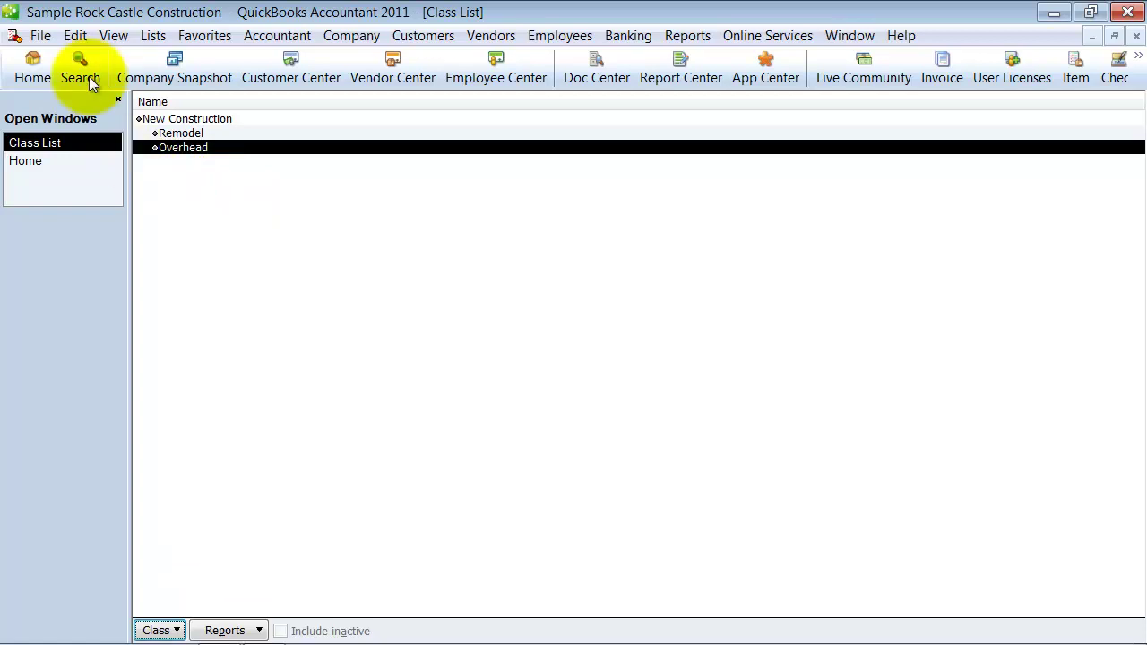
Create a class named 'New Class' from the Class List.
{"action": "left_click", "coordinate": [152, 631]}
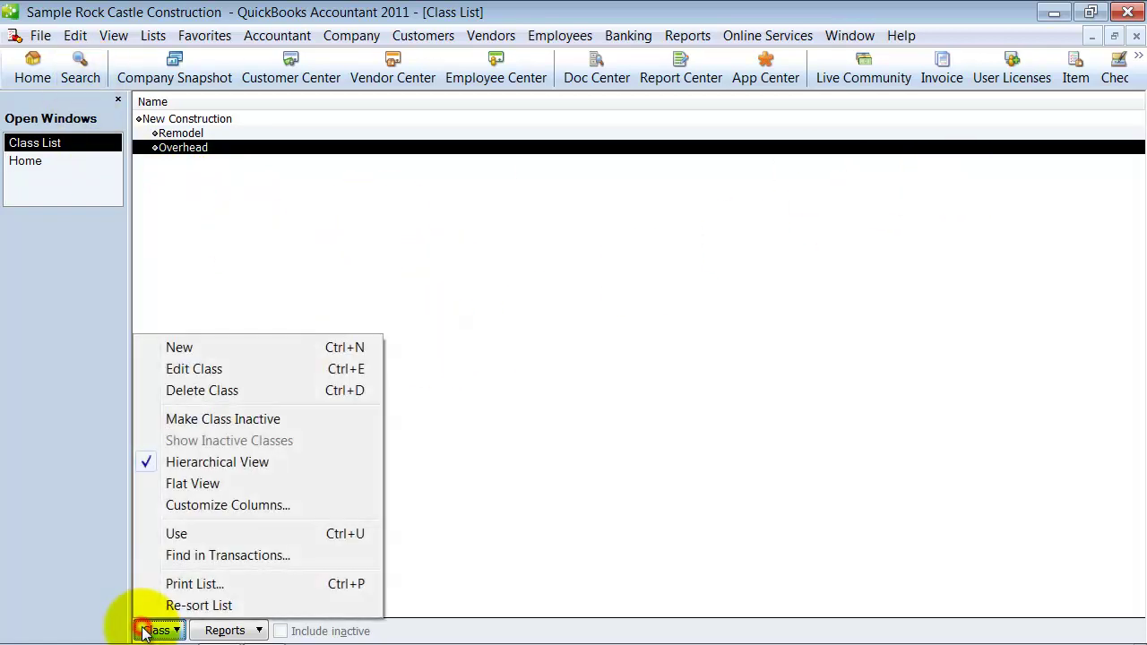
{"action": "left_click", "coordinate": [191, 355]}
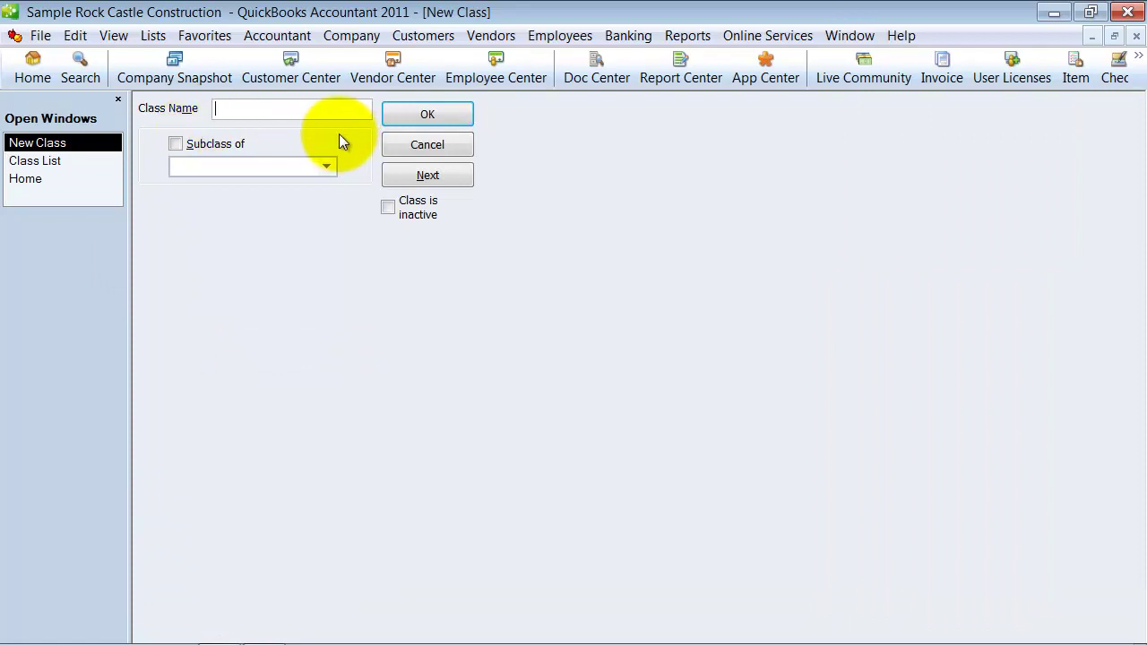
{"action": "type", "text": "New Class"}
{"action": "left_click", "coordinate": [408, 111]}
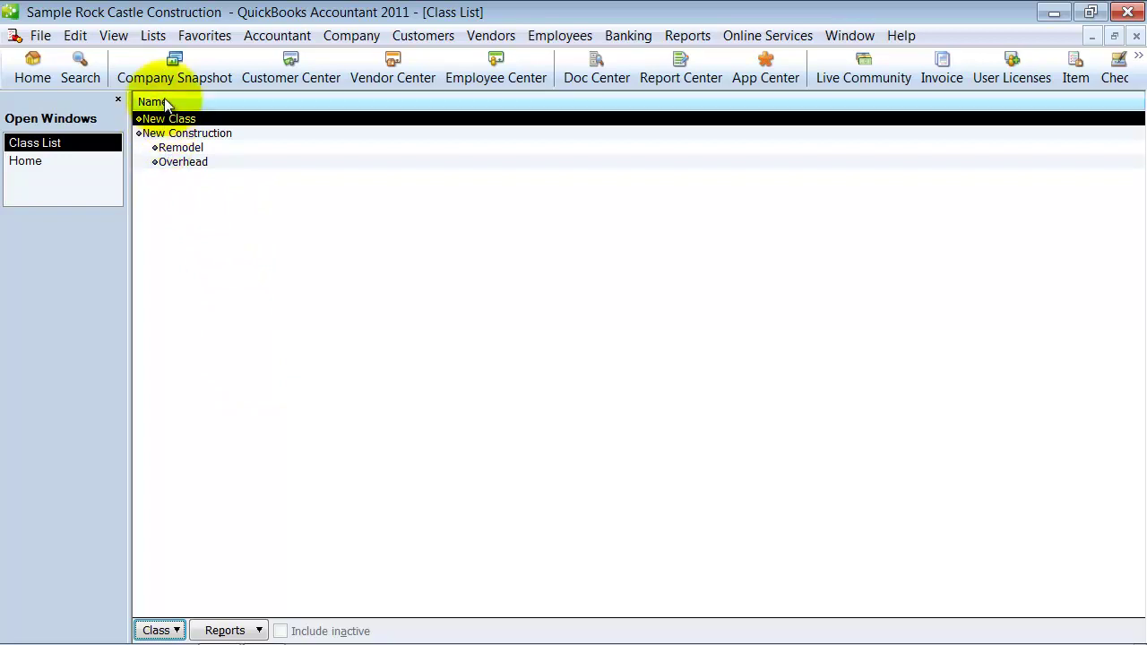
Reopen Profit & Loss by Class and resize all its columns to one narrow width.
{"action": "left_click", "coordinate": [1136, 37]}
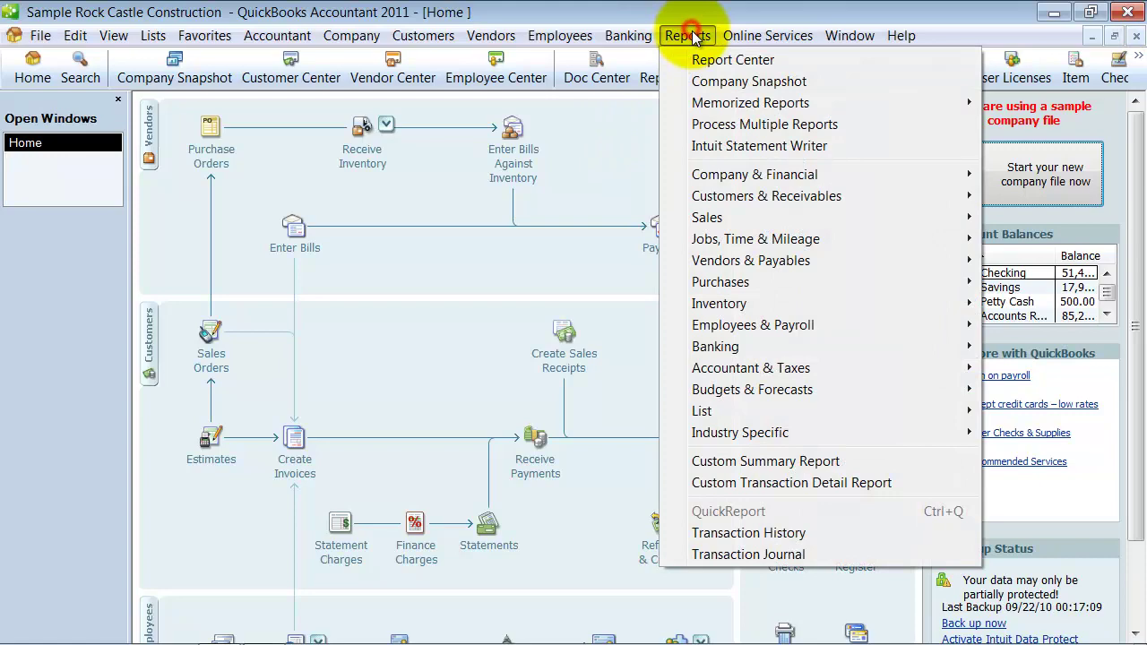
{"action": "mouse_move", "coordinate": [736, 177]}
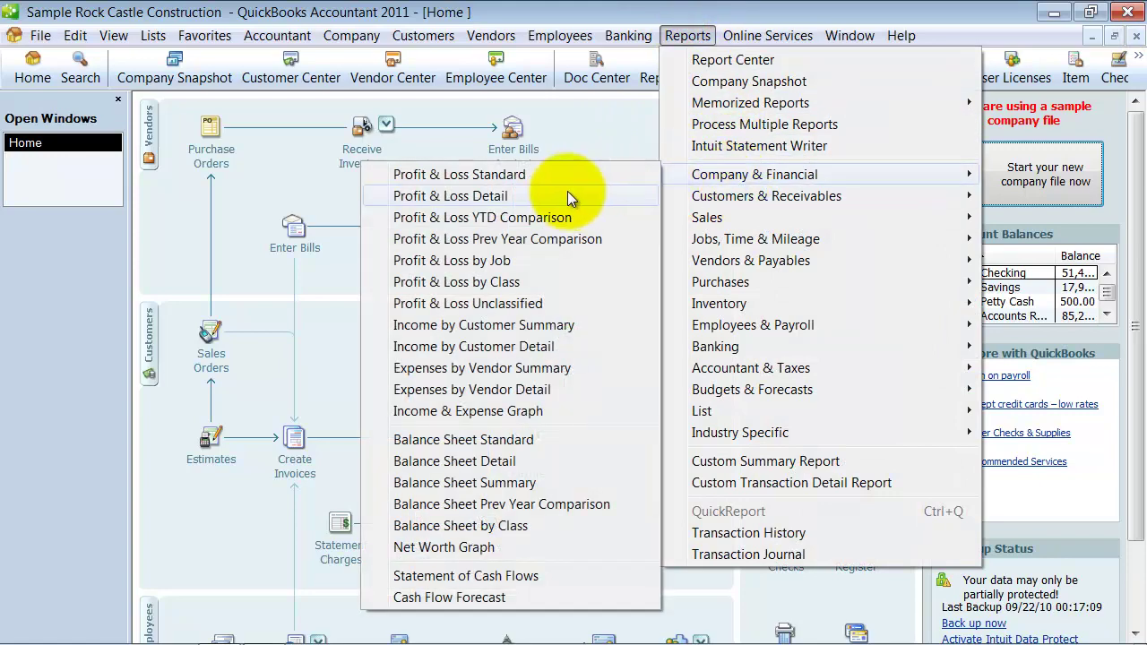
{"action": "left_click", "coordinate": [512, 282]}
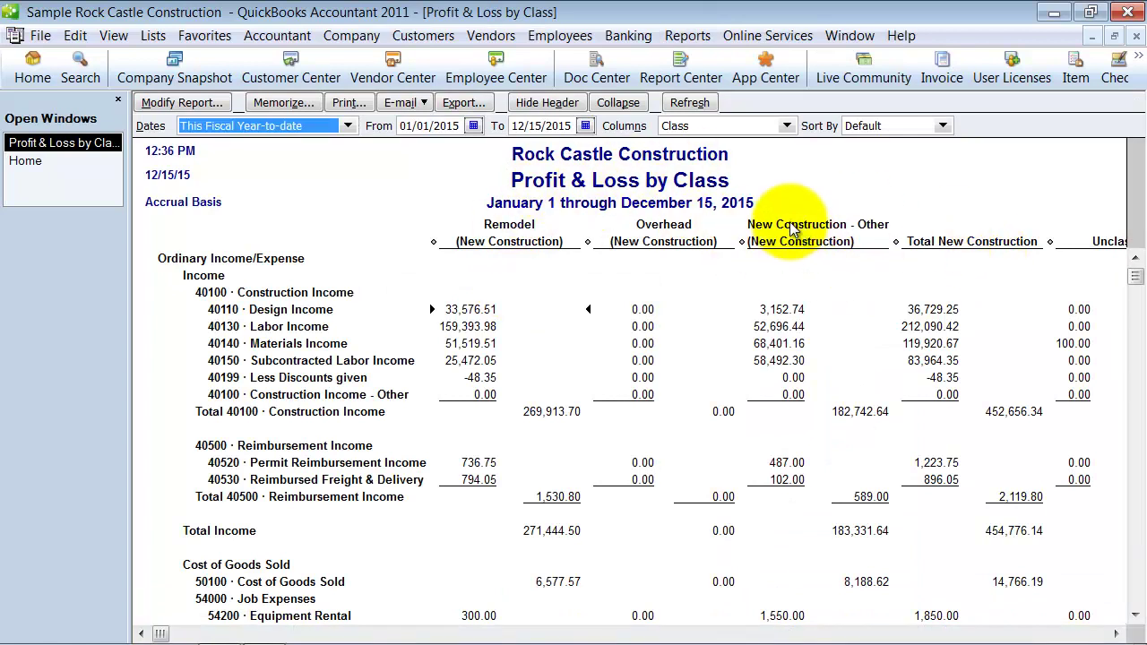
{"action": "left_click_drag", "start_coordinate": [890, 241], "coordinate": [731, 240]}
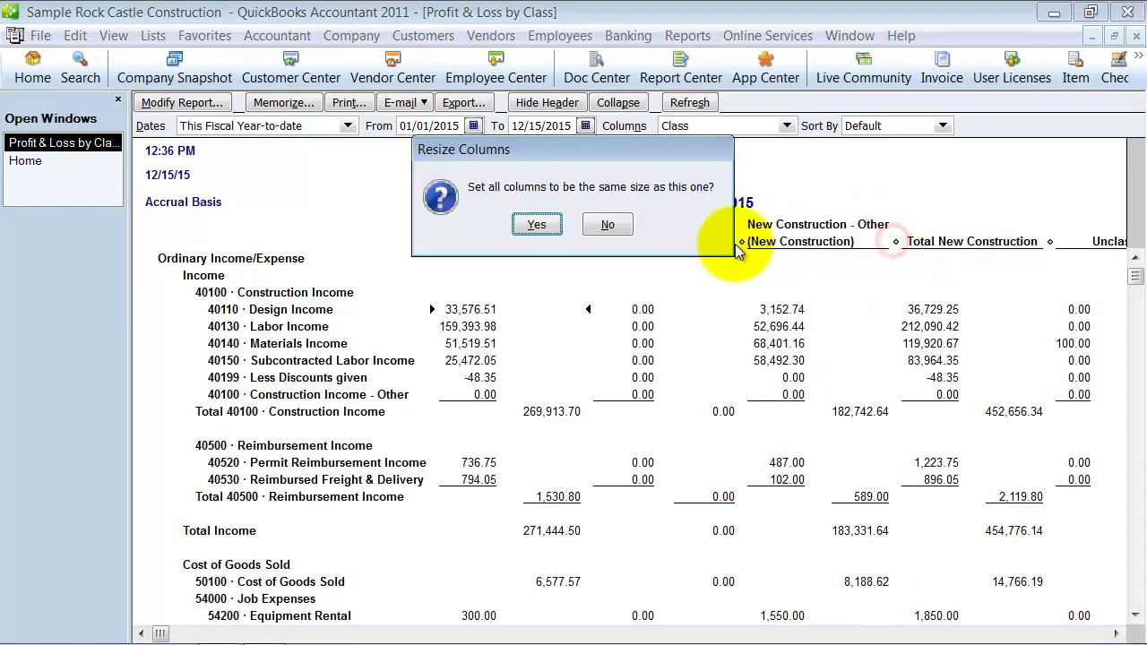
{"action": "left_click", "coordinate": [518, 227]}
{"action": "scroll", "coordinate": [882, 386], "scroll_direction": "down", "scroll_amount": 6}
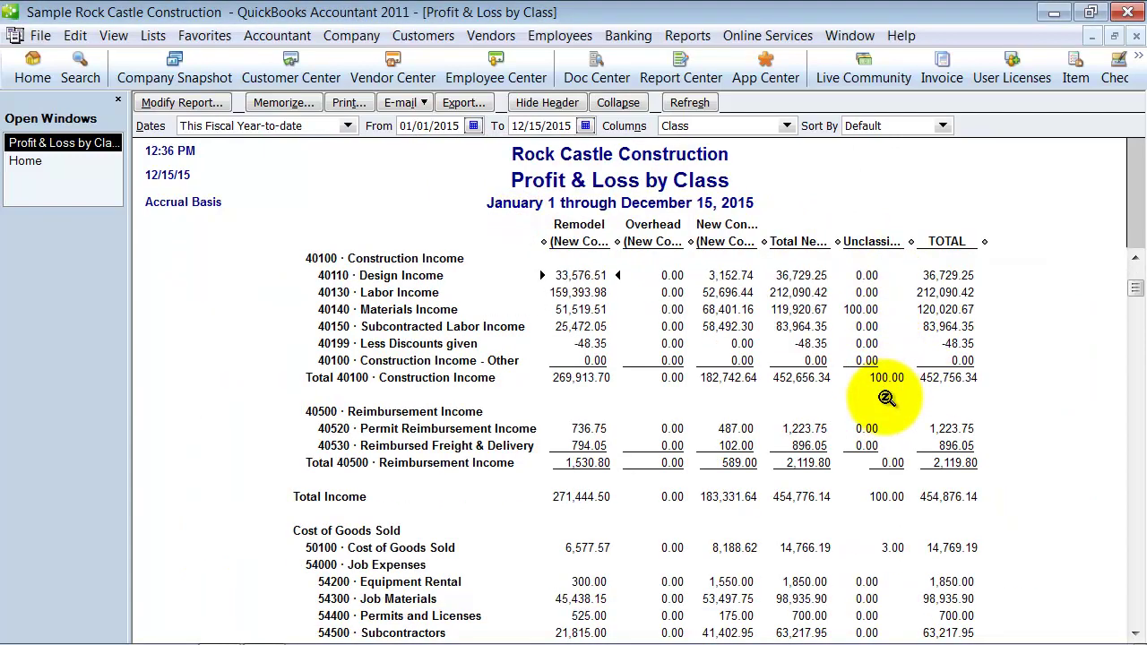
{"action": "scroll", "coordinate": [882, 472], "scroll_direction": "up", "scroll_amount": 2}
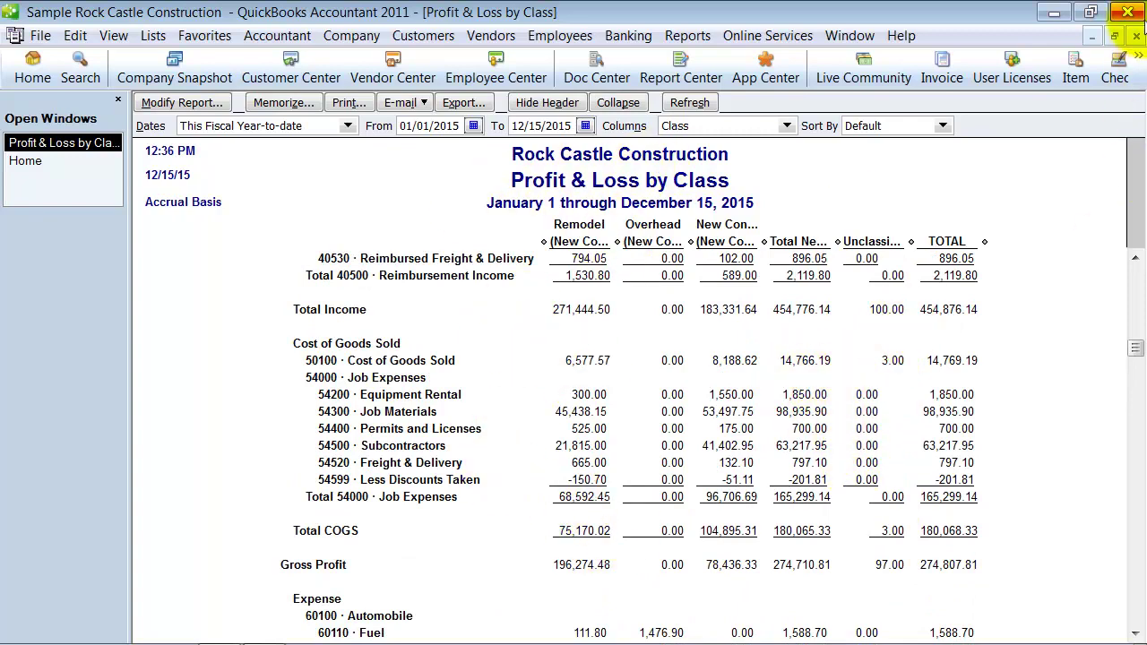
Close the Profit & Loss by Class report and bring up the Reports menu's Planning & Budgeting choices.
{"action": "left_click", "coordinate": [1137, 36]}
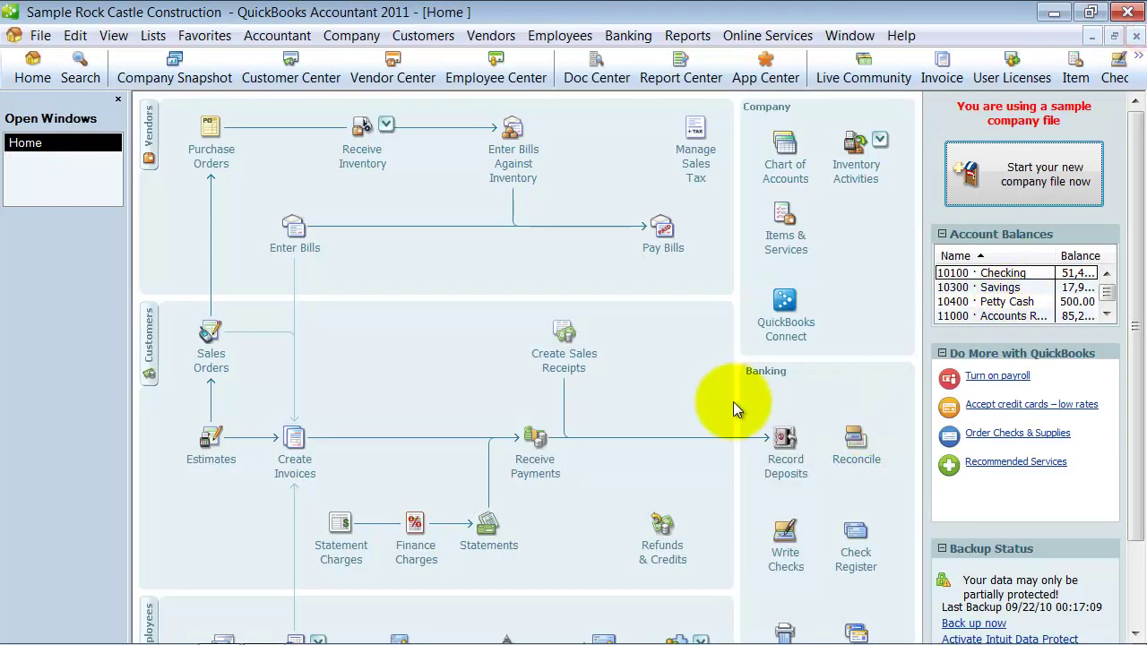
{"action": "left_click", "coordinate": [683, 36]}
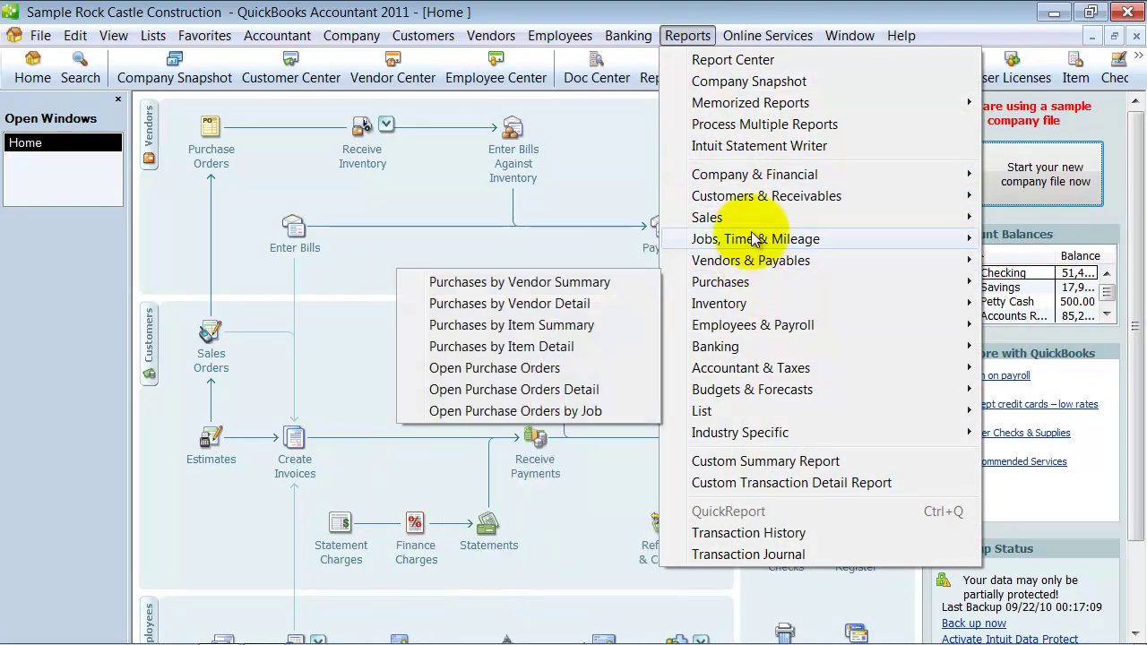
{"action": "mouse_move", "coordinate": [752, 233]}
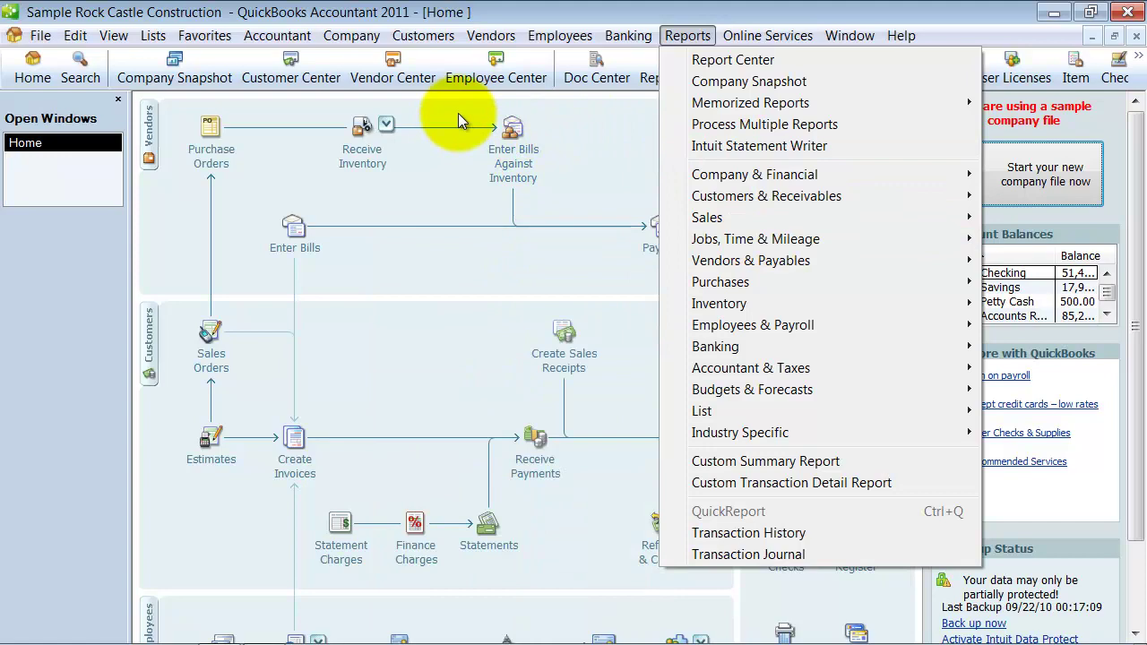
Create an FY2016 Profit and Loss budget by class from scratch, with Current Class set to New Construction:Remodel.
{"action": "mouse_move", "coordinate": [331, 40]}
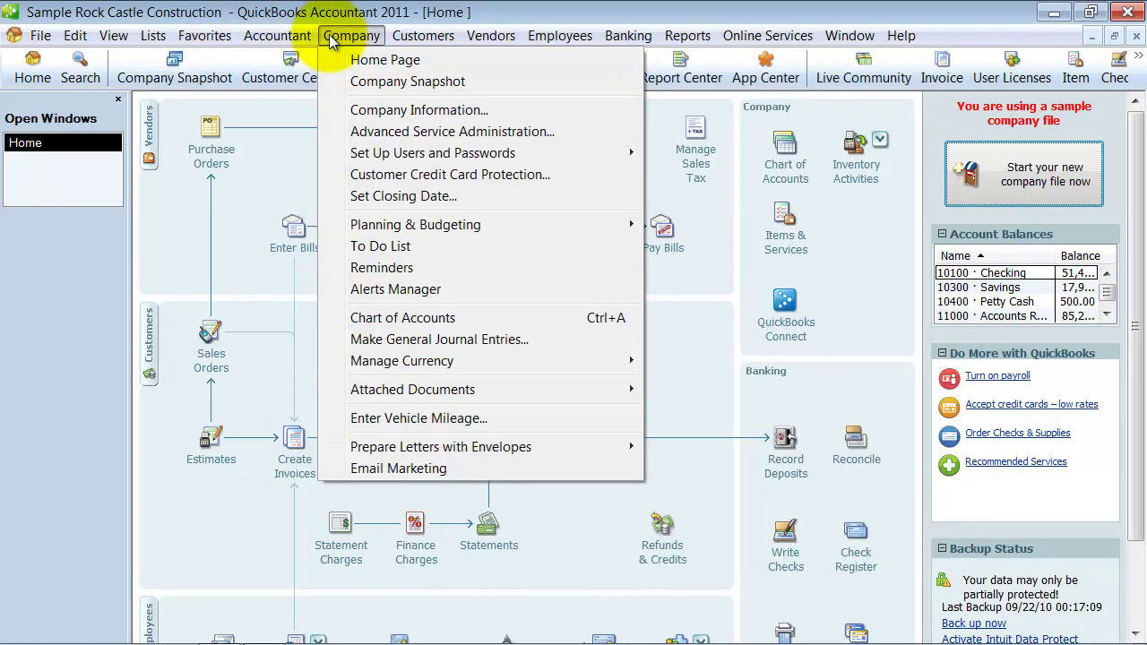
{"action": "mouse_move", "coordinate": [404, 227]}
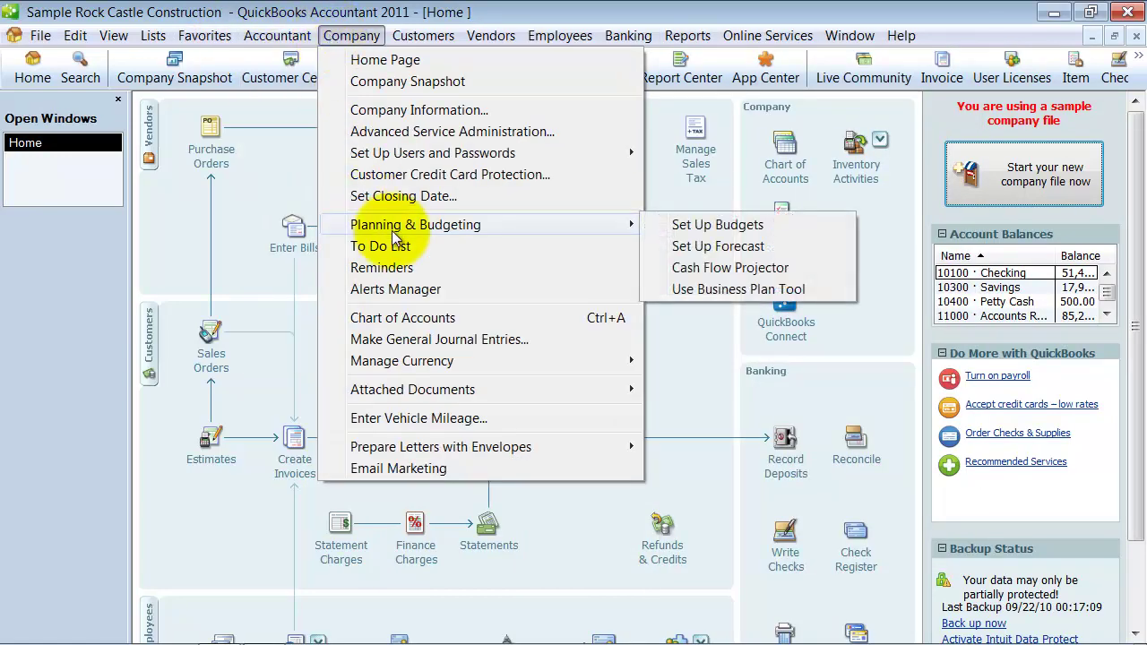
{"action": "left_click", "coordinate": [822, 220]}
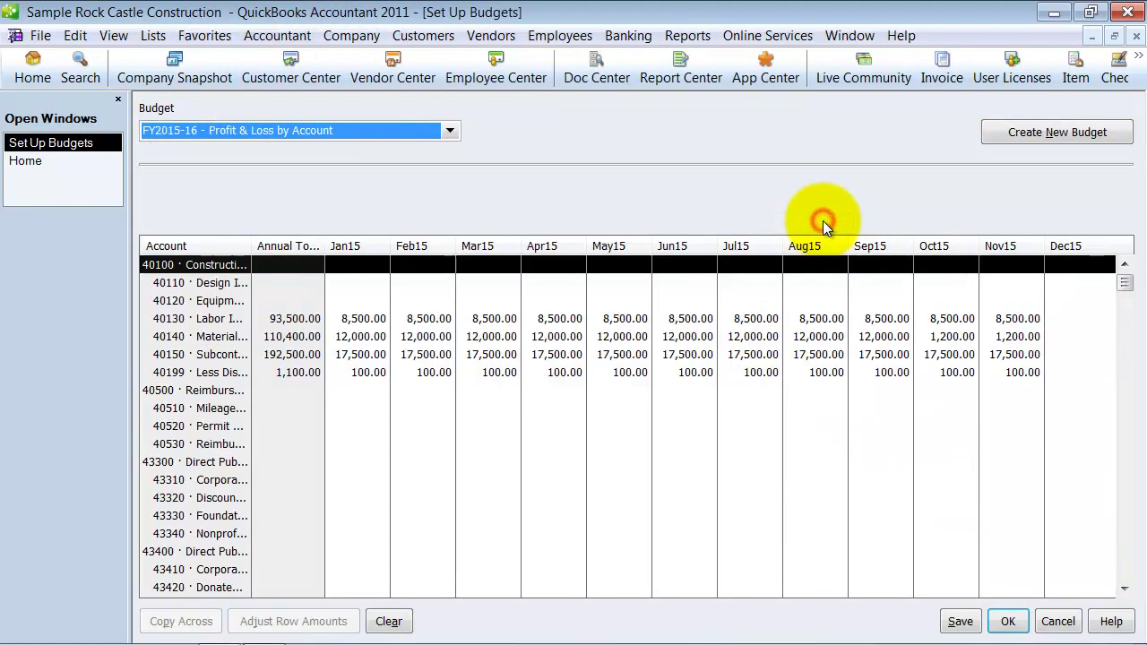
{"action": "left_click", "coordinate": [989, 142]}
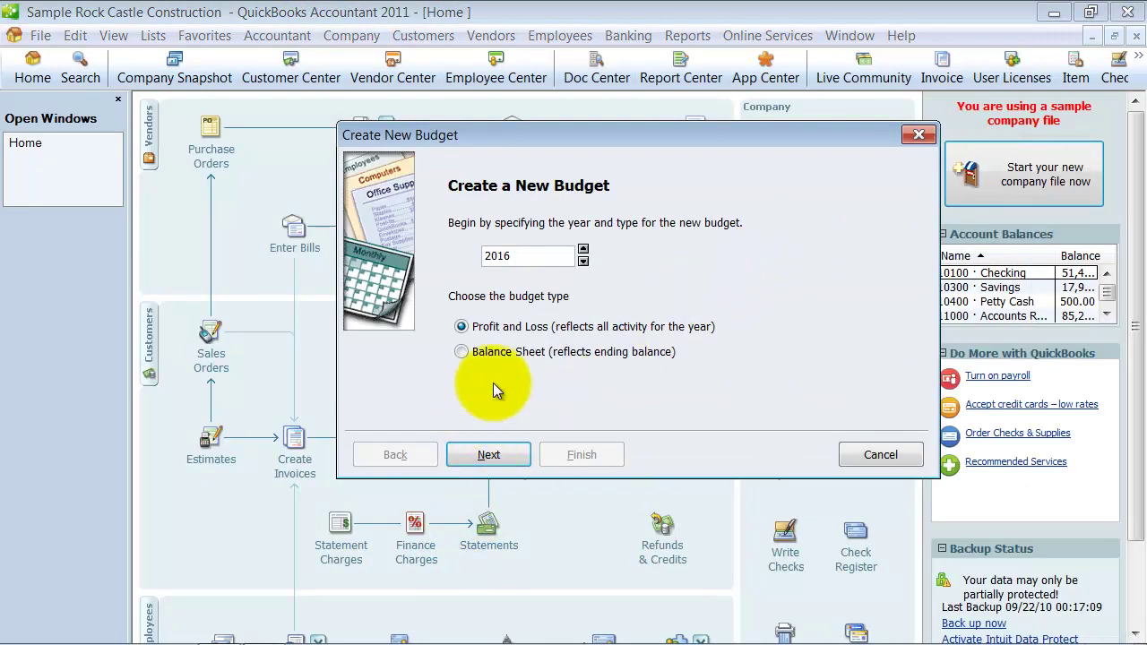
{"action": "left_click", "coordinate": [489, 455]}
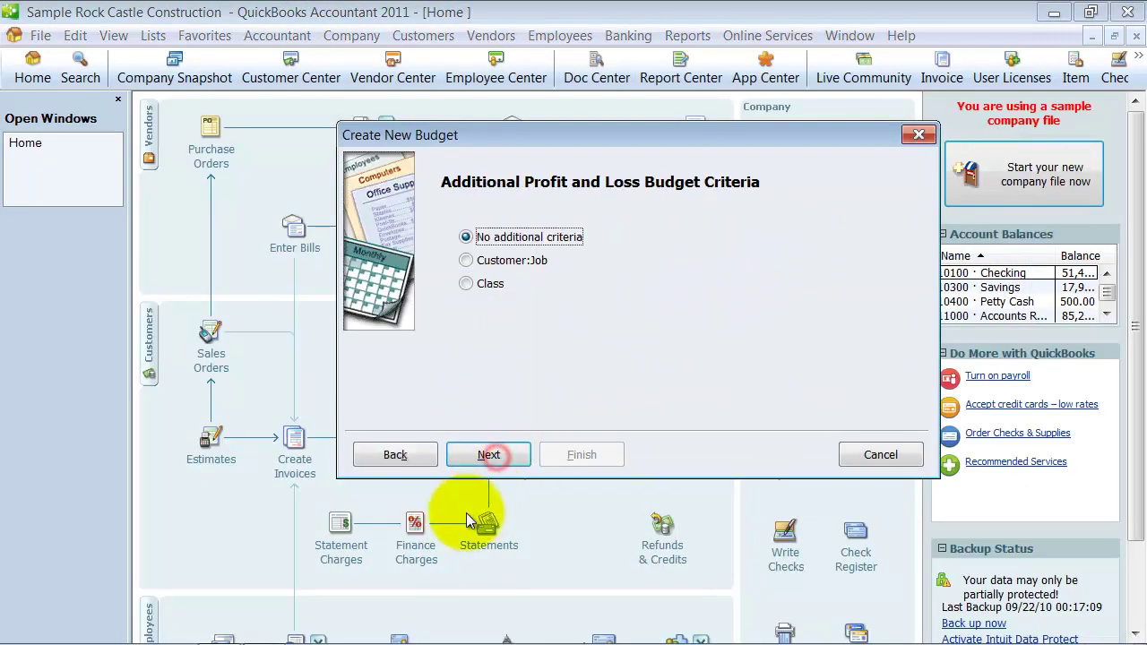
{"action": "left_click", "coordinate": [488, 284]}
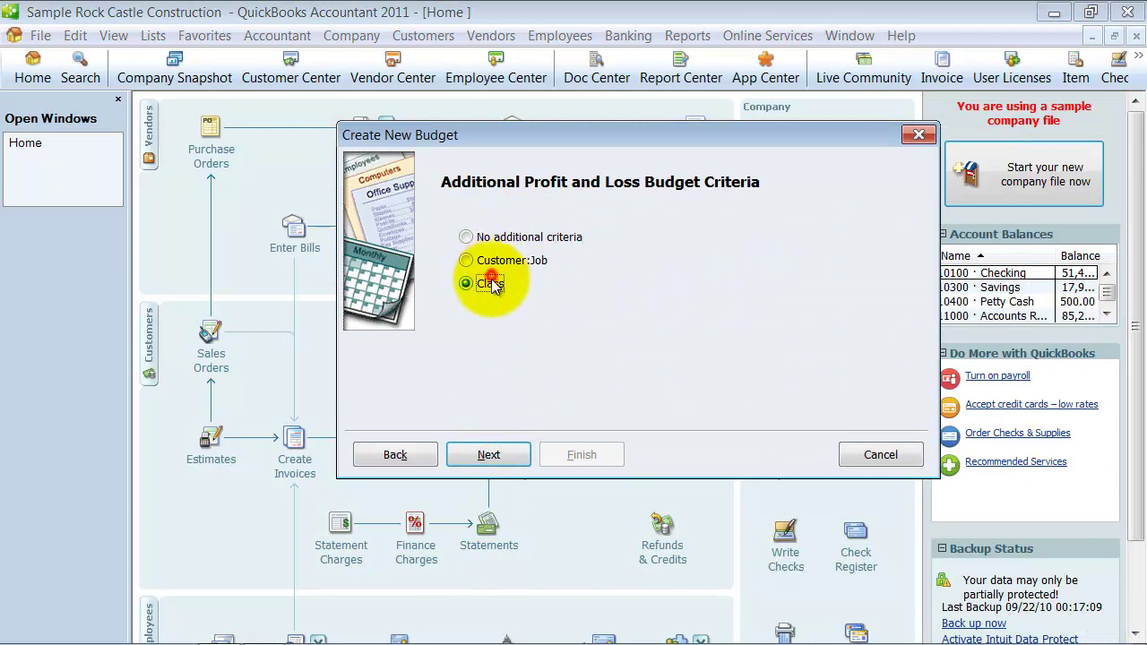
{"action": "left_click", "coordinate": [517, 448]}
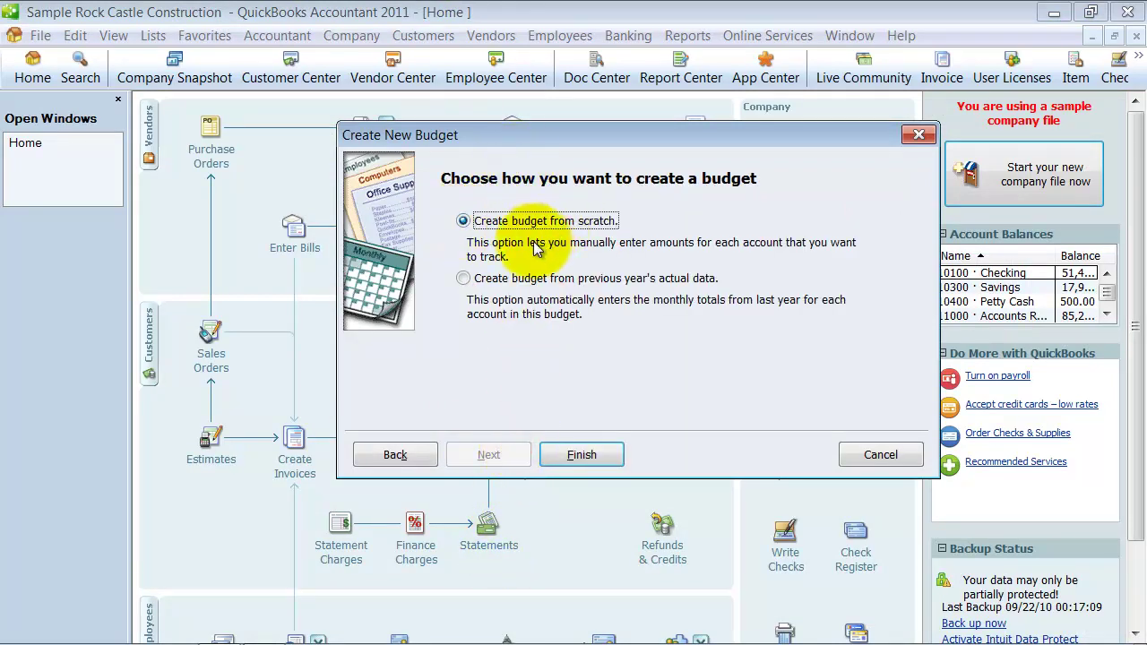
{"action": "left_click", "coordinate": [574, 457]}
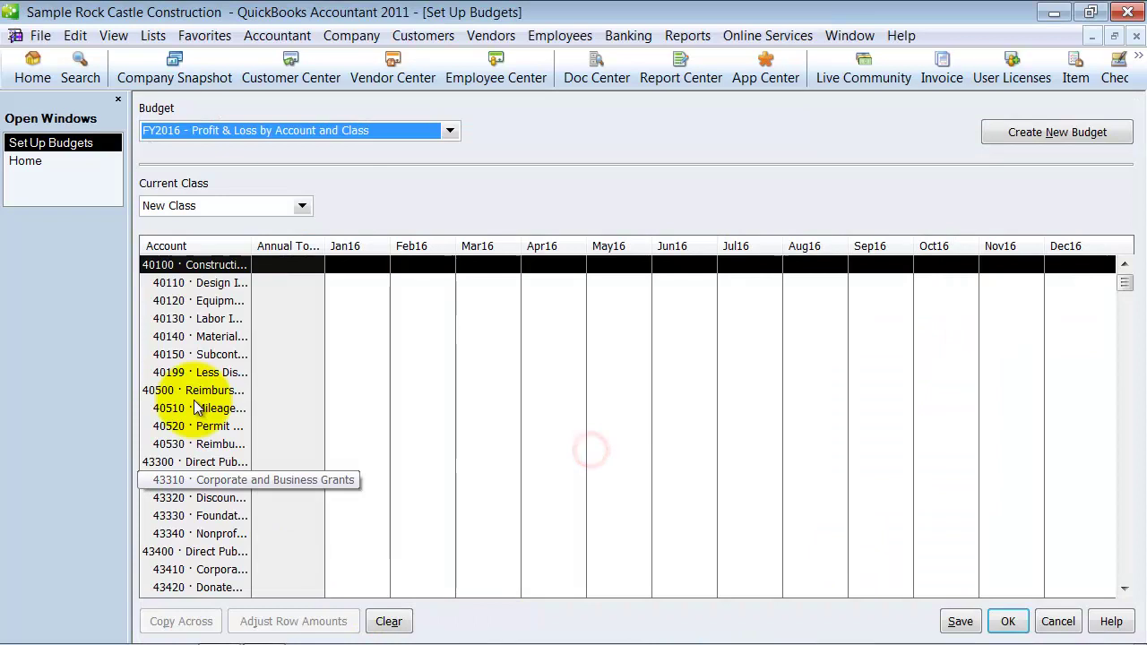
{"action": "left_click", "coordinate": [301, 207]}
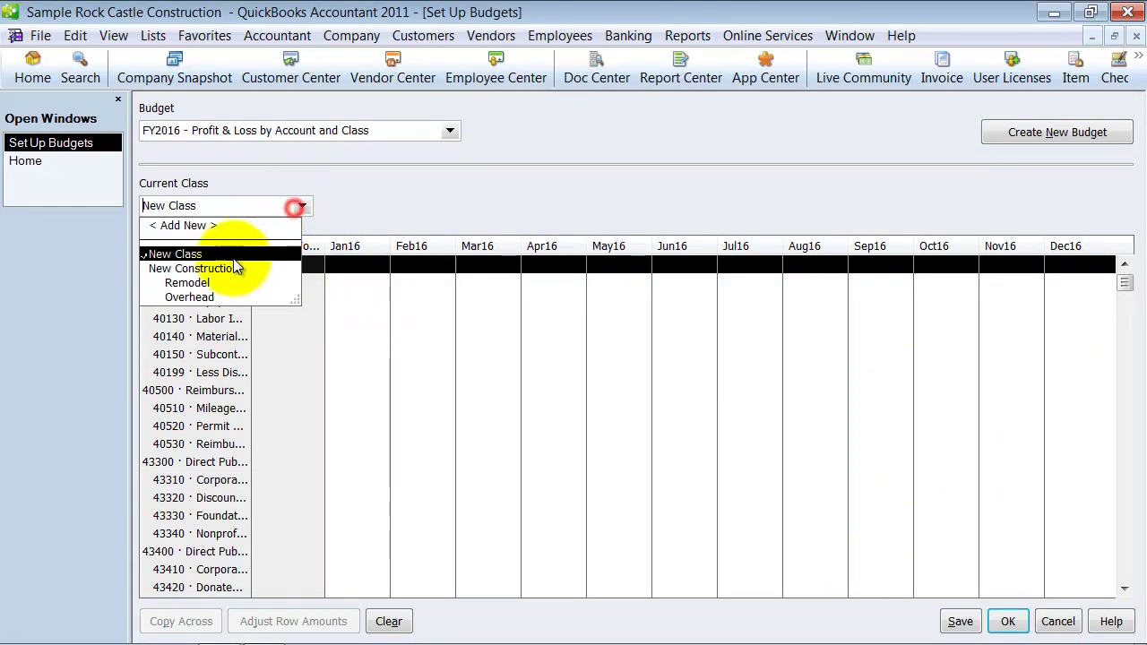
{"action": "left_click", "coordinate": [184, 282]}
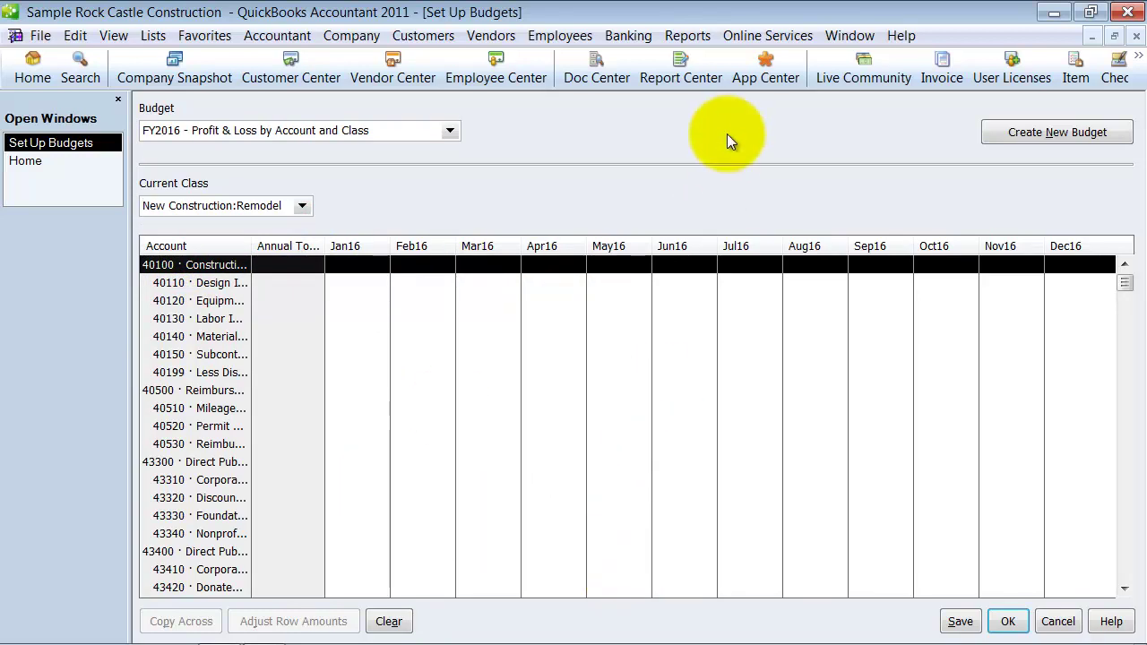
Generate a Budget vs. Actual report from the FY2016 class budget in Account by Month layout.
{"action": "left_click", "coordinate": [686, 36]}
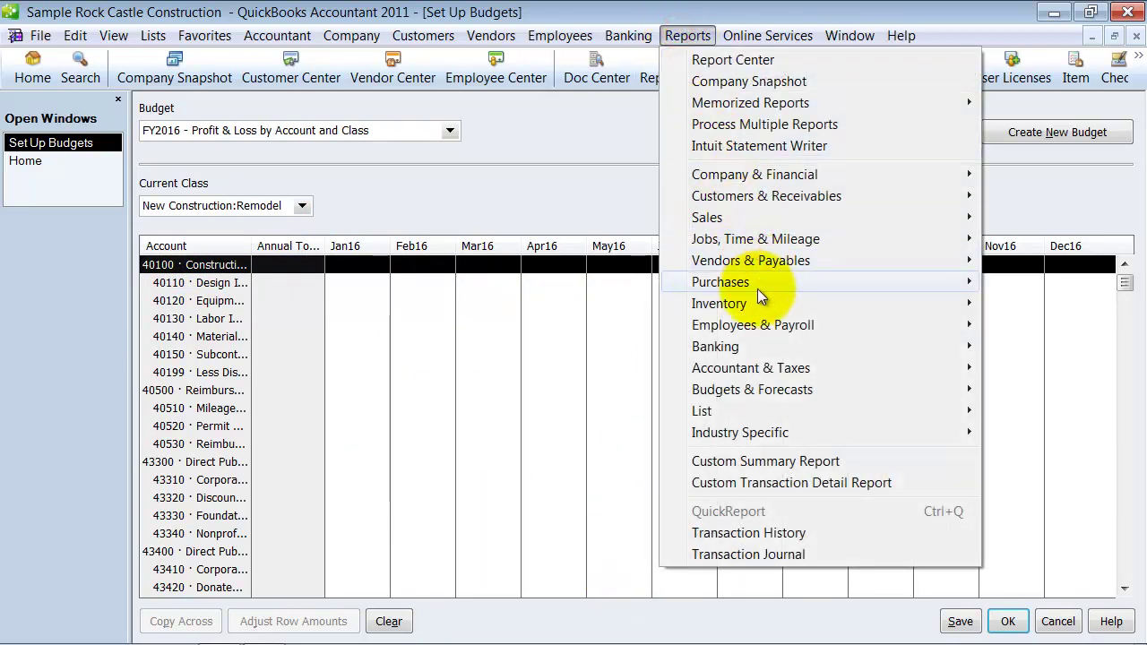
{"action": "mouse_move", "coordinate": [772, 397]}
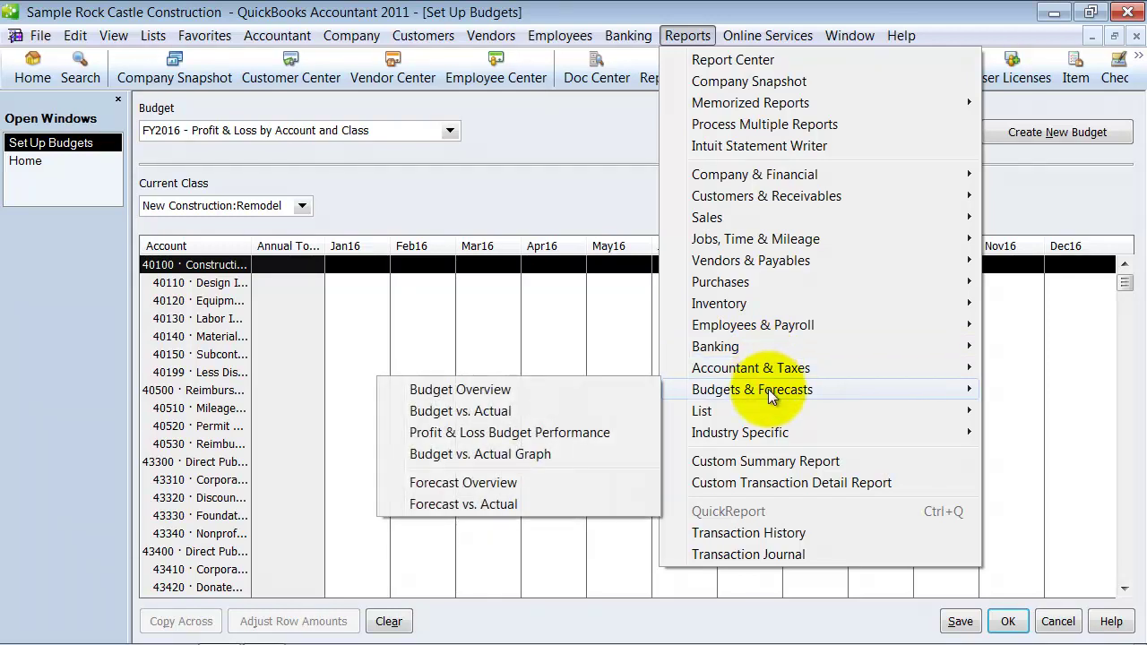
{"action": "left_click", "coordinate": [558, 413]}
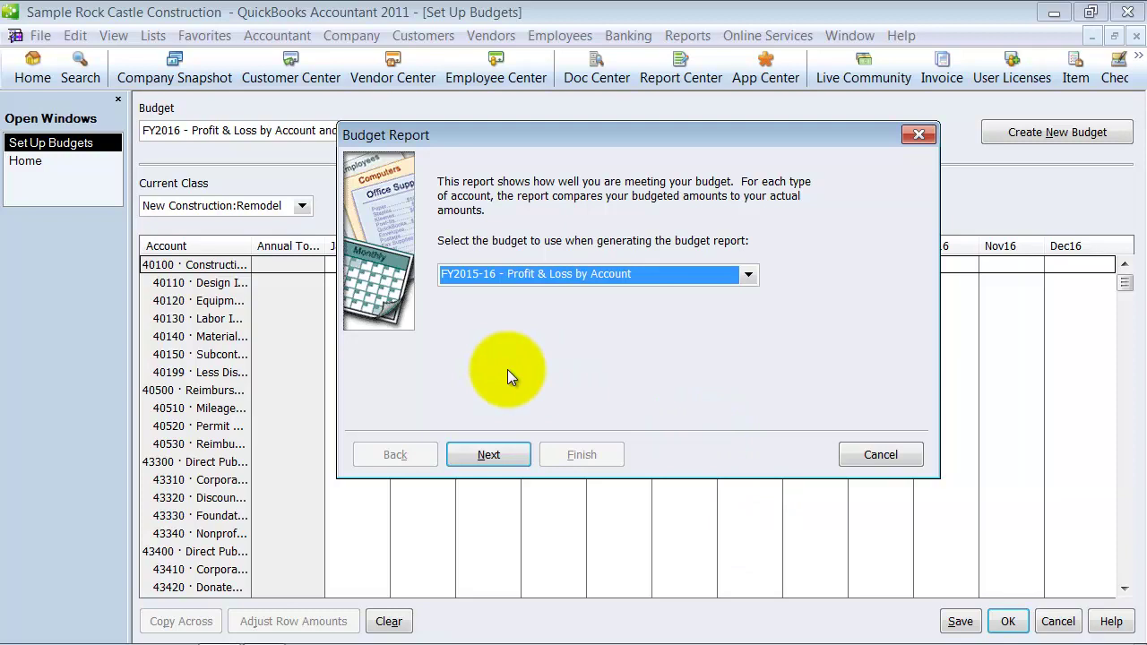
{"action": "left_click", "coordinate": [500, 452]}
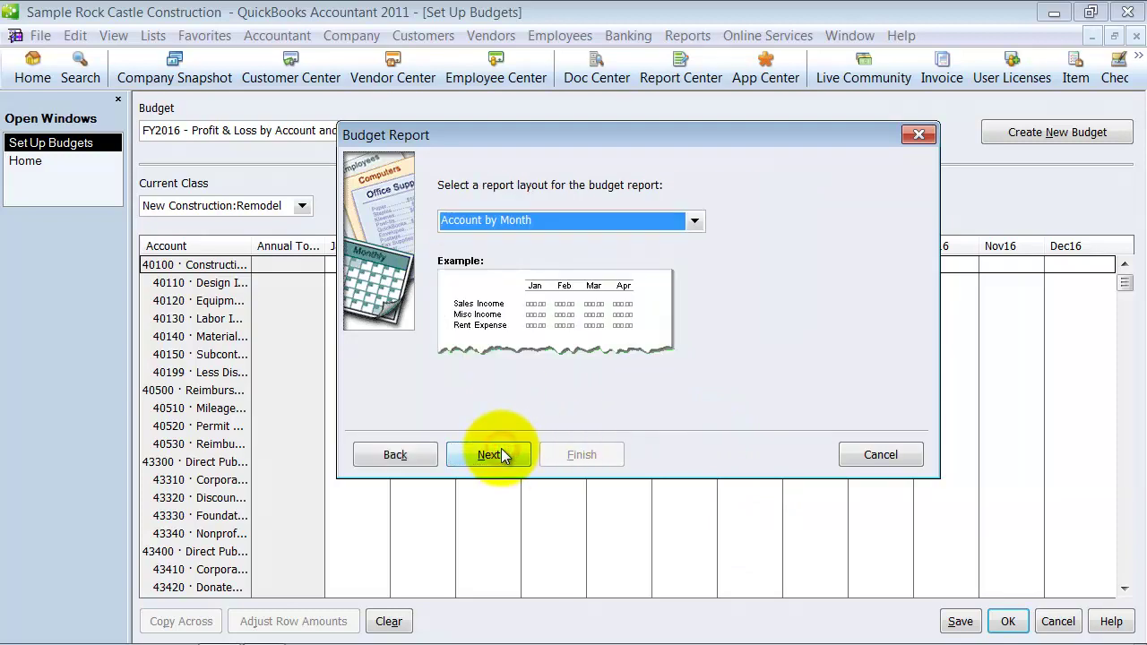
{"action": "left_click", "coordinate": [501, 449]}
{"action": "left_click", "coordinate": [568, 454]}
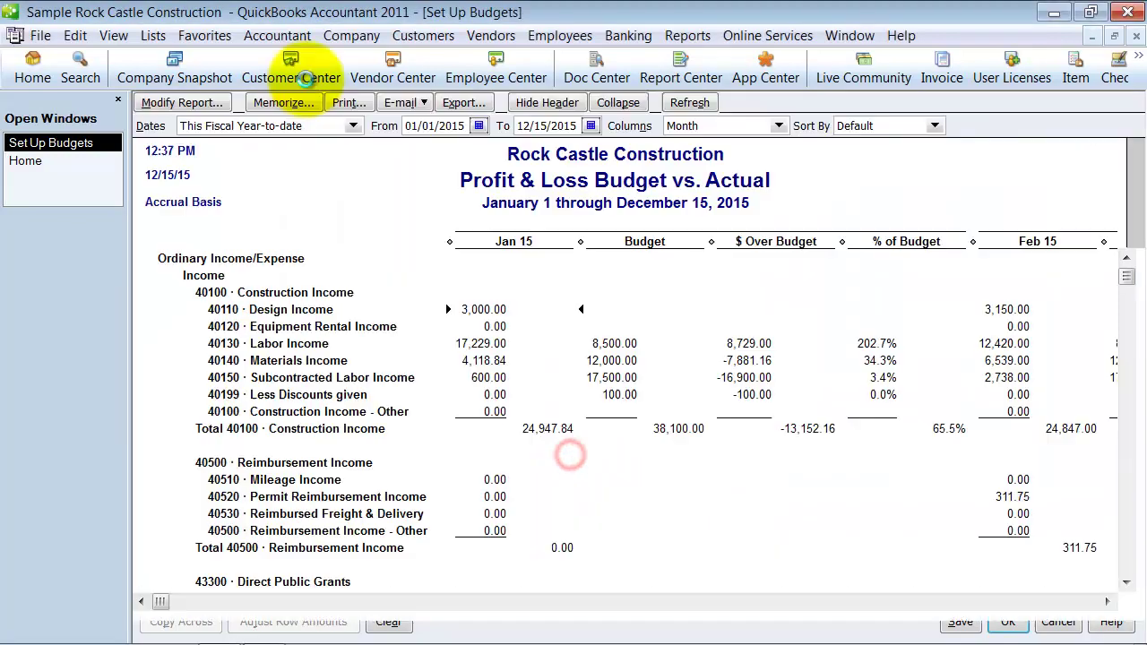
Filter the report to the New Construction:Remodel class, then close the report and the budget setup window.
{"action": "left_click", "coordinate": [176, 104]}
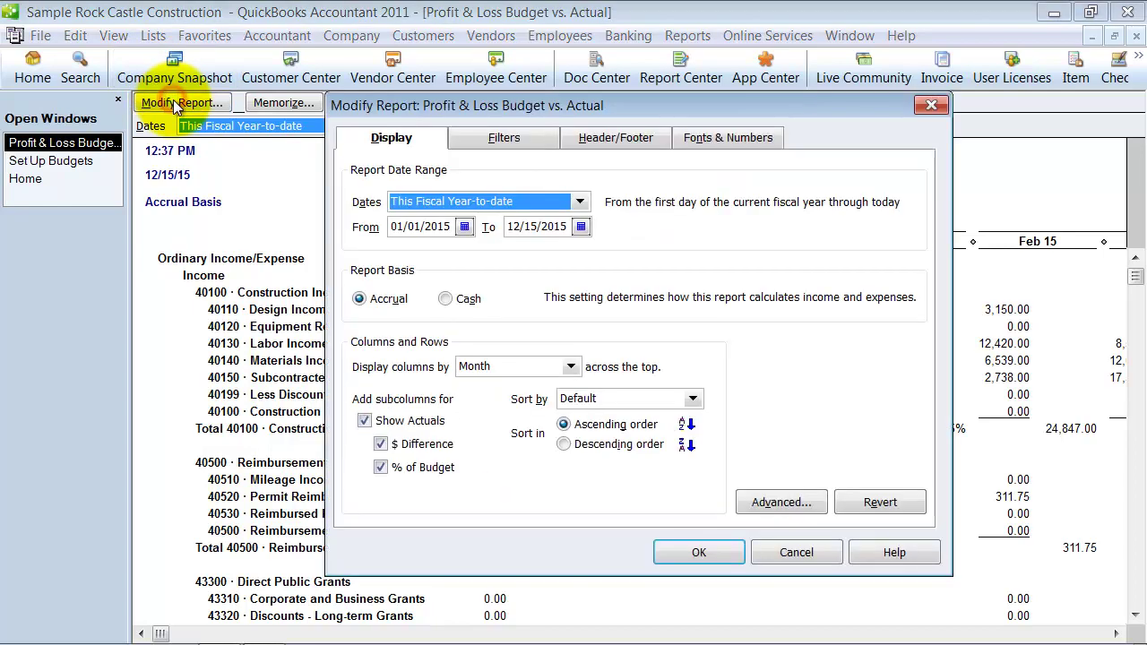
{"action": "left_click", "coordinate": [505, 138]}
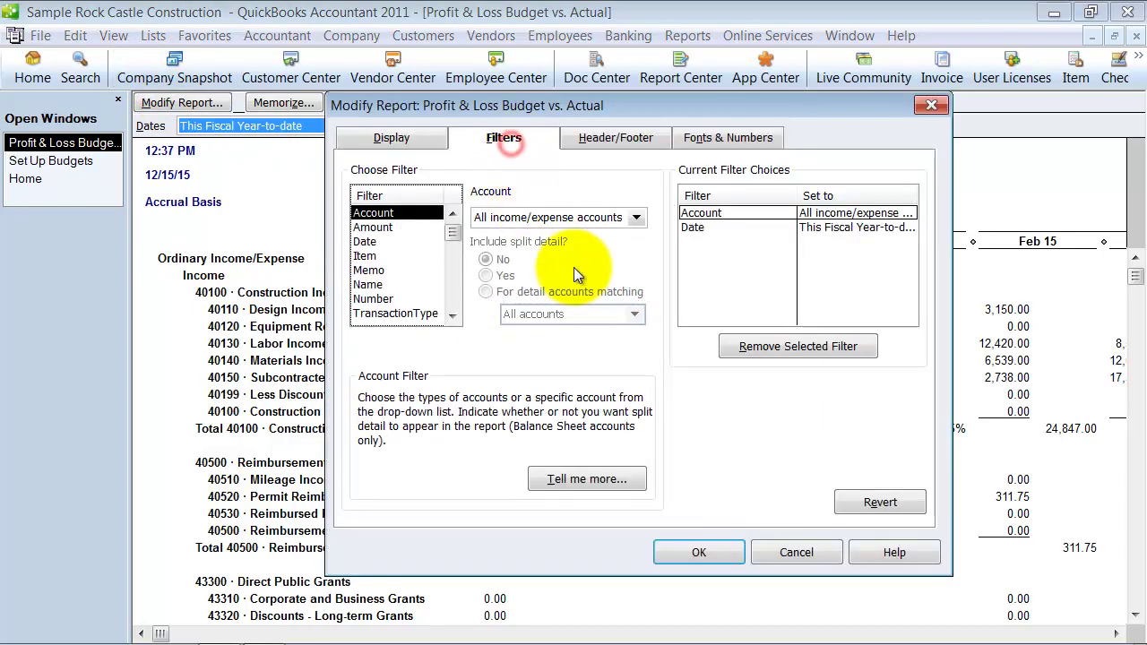
{"action": "left_click", "coordinate": [455, 299]}
{"action": "left_click", "coordinate": [367, 242]}
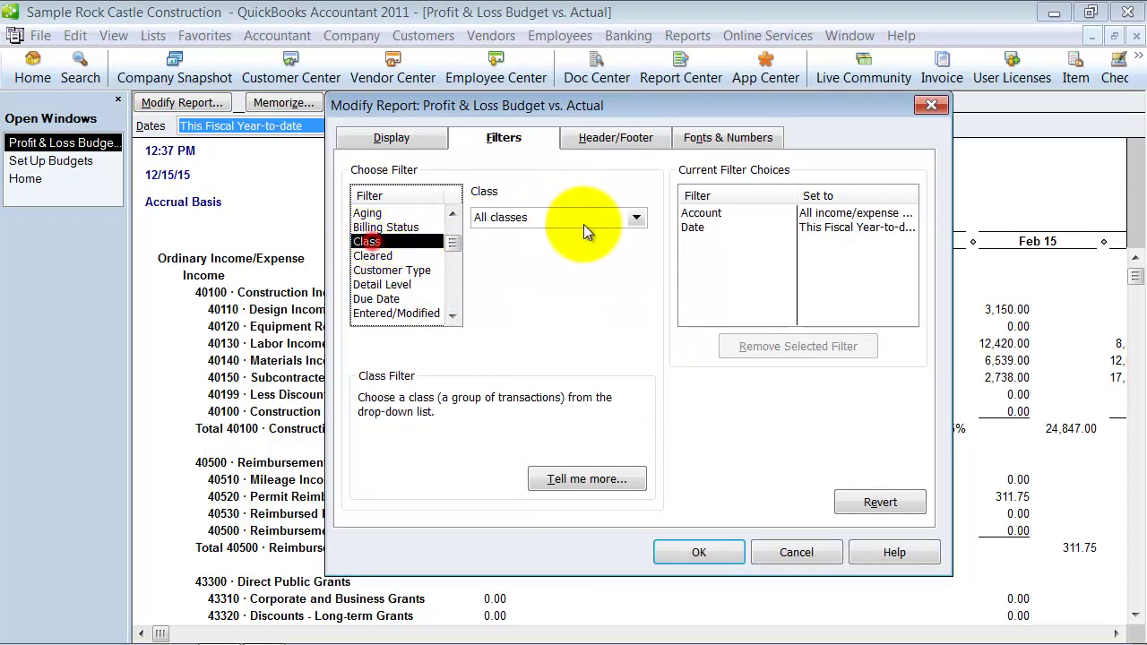
{"action": "left_click", "coordinate": [634, 220]}
{"action": "left_click", "coordinate": [524, 294]}
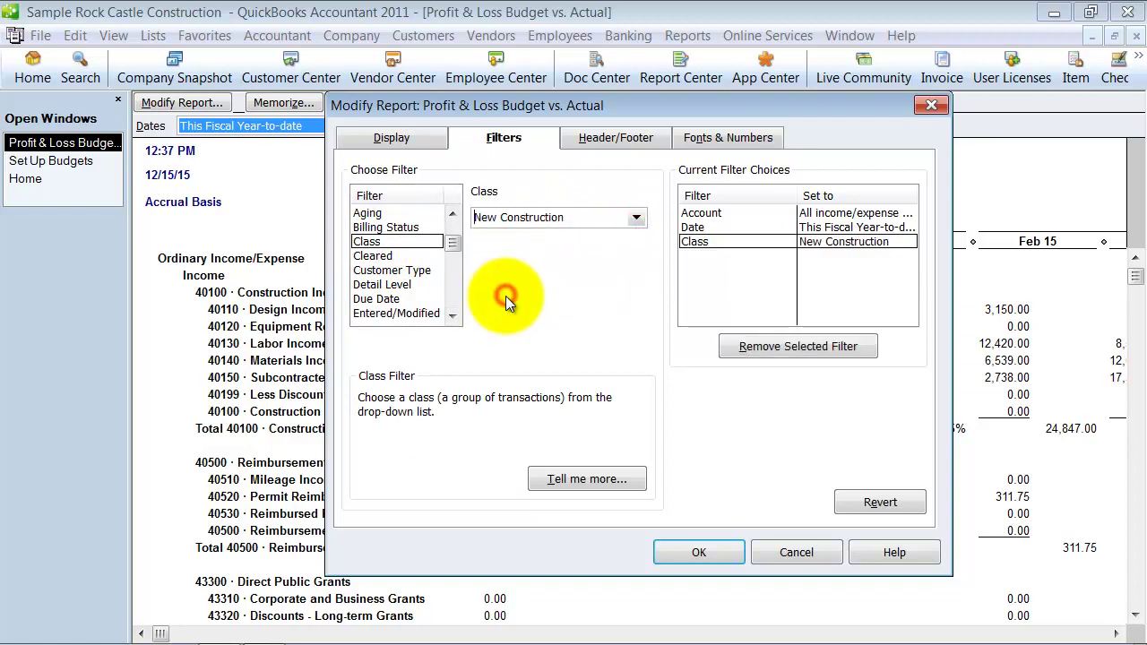
{"action": "left_click", "coordinate": [637, 217]}
{"action": "left_click", "coordinate": [519, 308]}
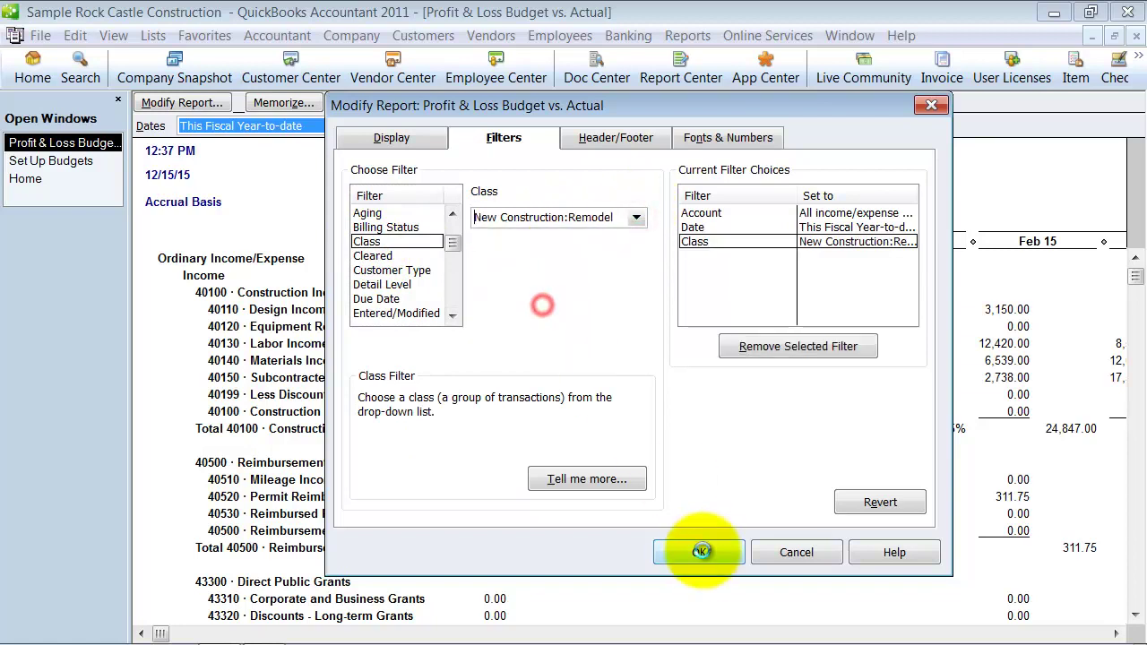
{"action": "left_click", "coordinate": [698, 553]}
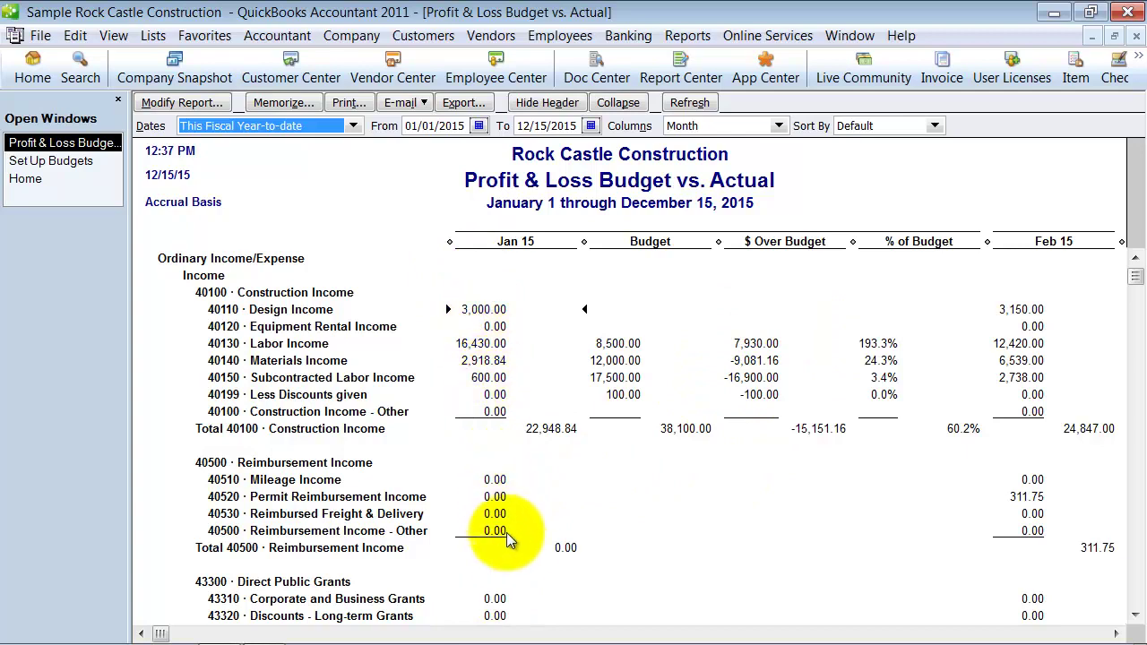
{"action": "left_click", "coordinate": [1137, 38]}
{"action": "left_click", "coordinate": [1137, 38]}
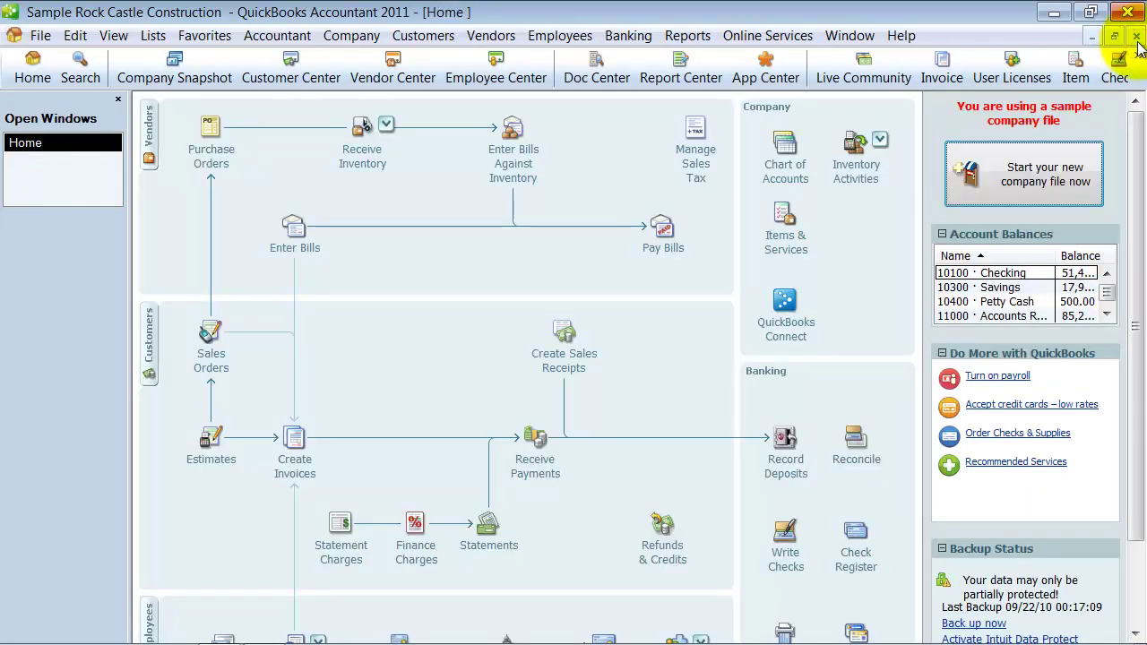